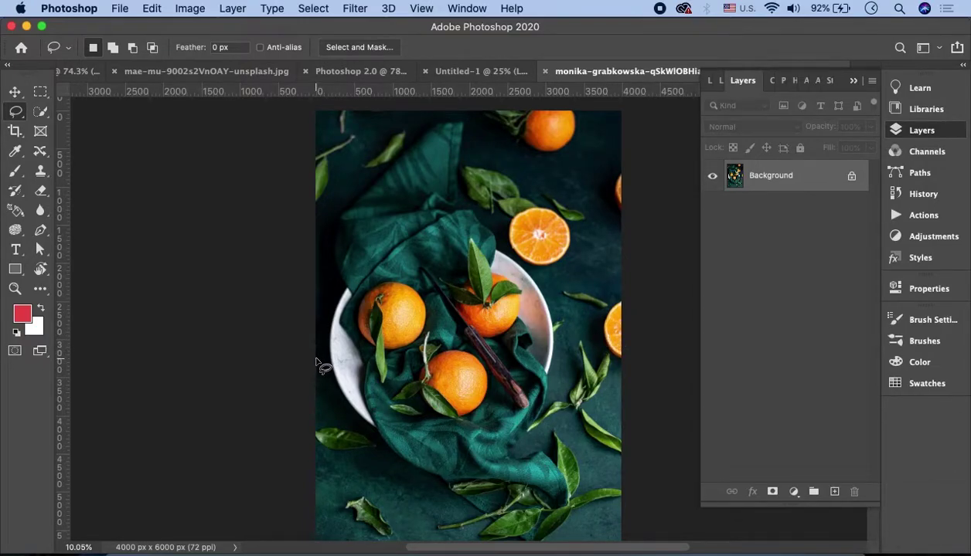
- Switch to the Quick Selection tool (brush size 50) and zoom into the centre oranges
click(14, 113)
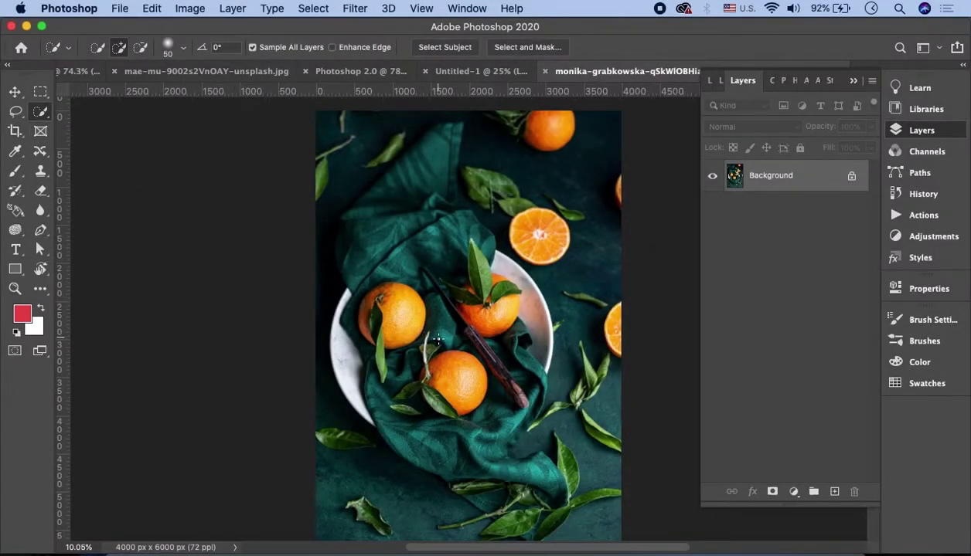
scroll(438, 337, up, 5)
scroll(371, 328, up, 5)
scroll(317, 323, up, 3)
scroll(319, 310, down, 3)
scroll(425, 270, down, 5)
scroll(526, 234, up, 8)
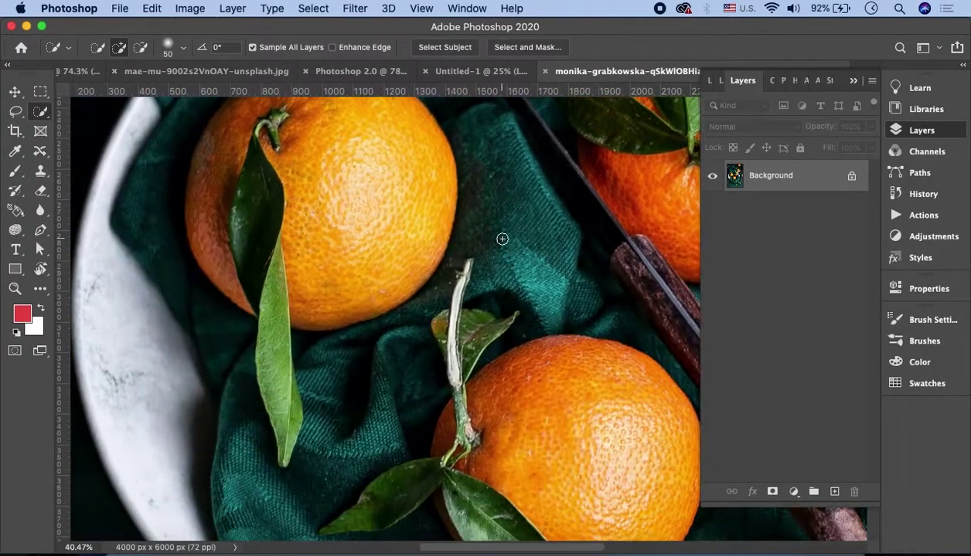
- Brush the upper-left orange into the selection, then the long leaf below with a smaller brush
scroll(386, 242, up, 5)
scroll(271, 301, up, 2)
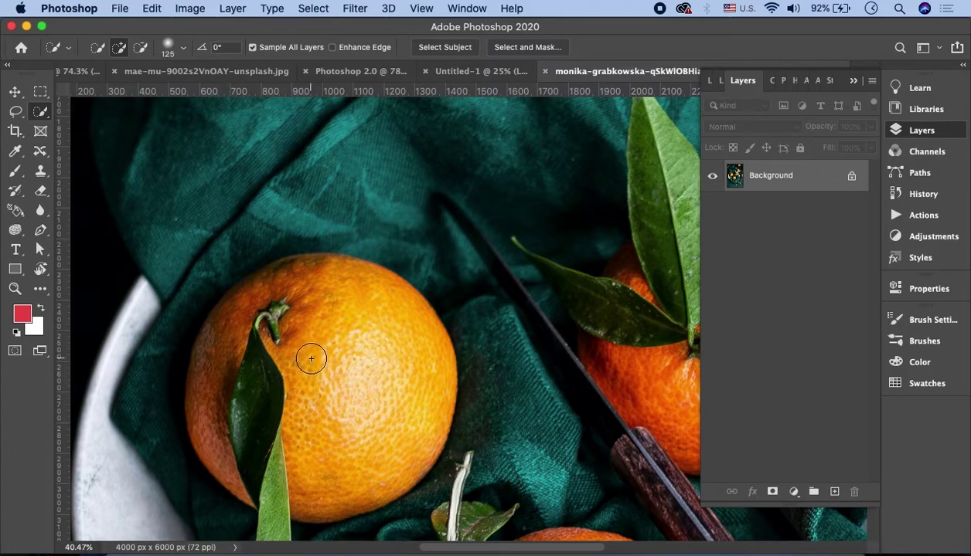
scroll(317, 352, down, 2)
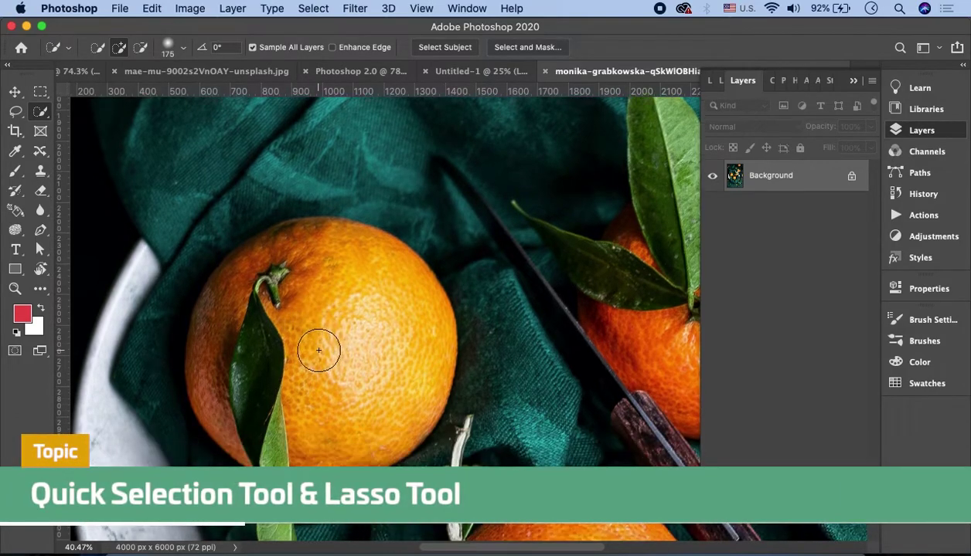
mouse_move(332, 263)
mouse_down()
mouse_move(386, 299)
mouse_move(370, 321)
mouse_move(263, 383)
mouse_move(238, 381)
mouse_move(234, 310)
mouse_move(262, 357)
mouse_up()
scroll(261, 357, down, 5)
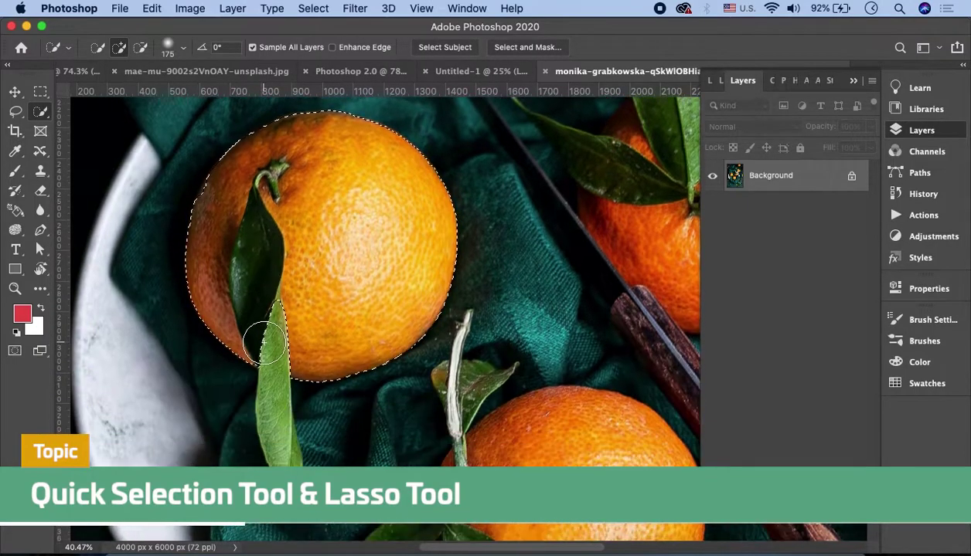
key(bracketleft)
key(bracketleft)
key(bracketleft)
drag(270, 376, 282, 436)
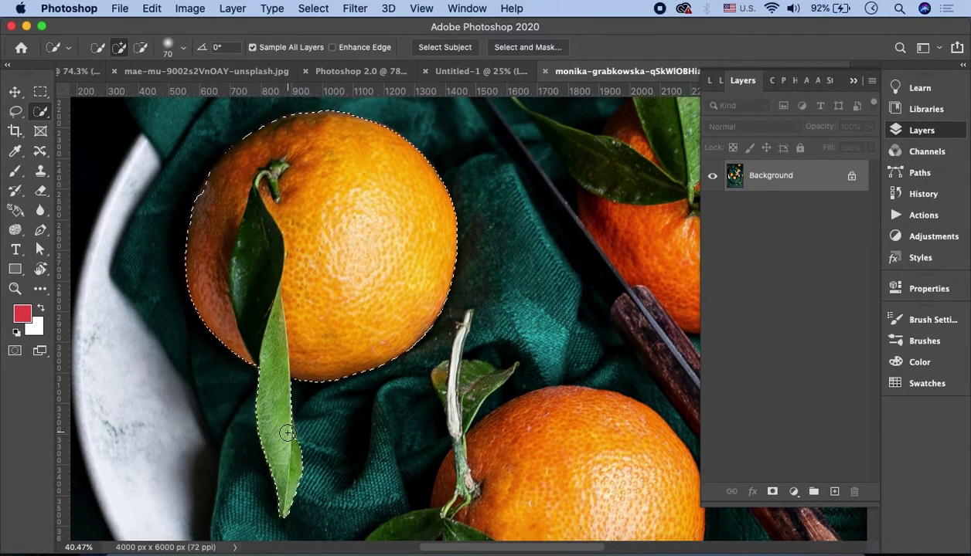
- Refine the Quick Selection along the long leaf's right edge
scroll(287, 448, up, 3)
scroll(270, 452, up, 3)
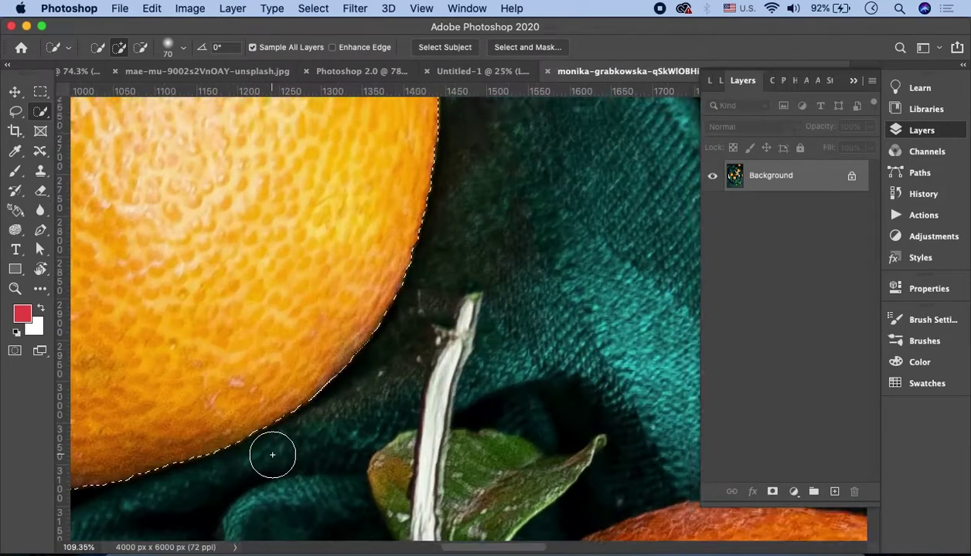
scroll(266, 449, up, 2)
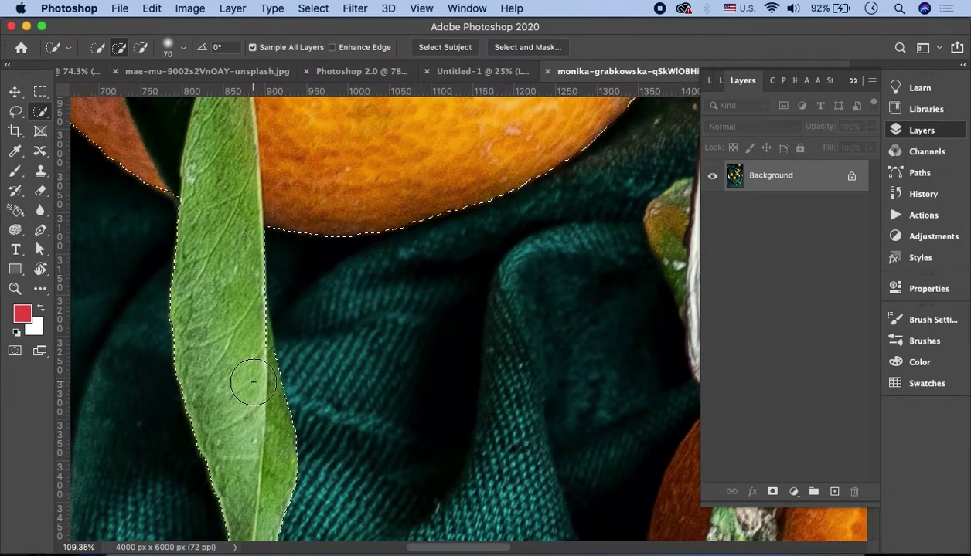
drag(249, 357, 249, 344)
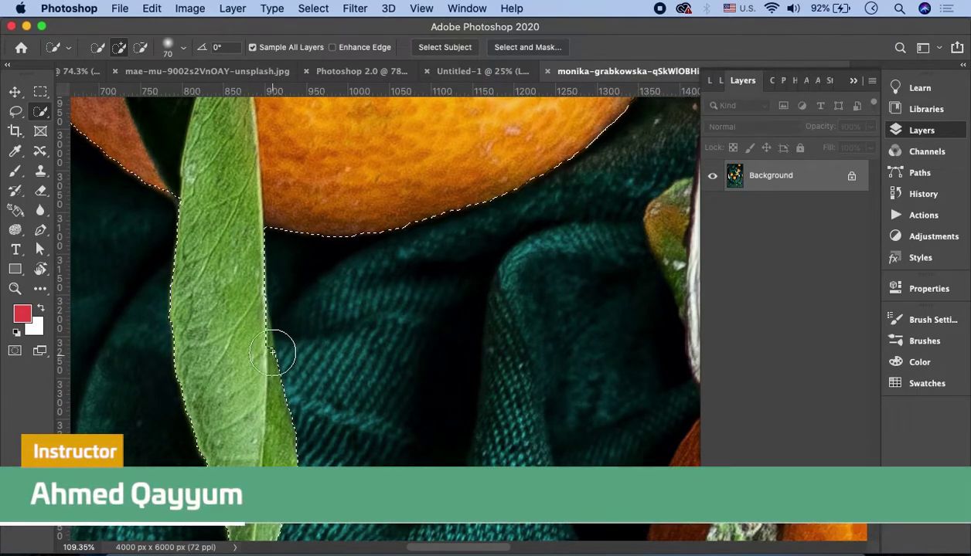
scroll(279, 343, up, 3)
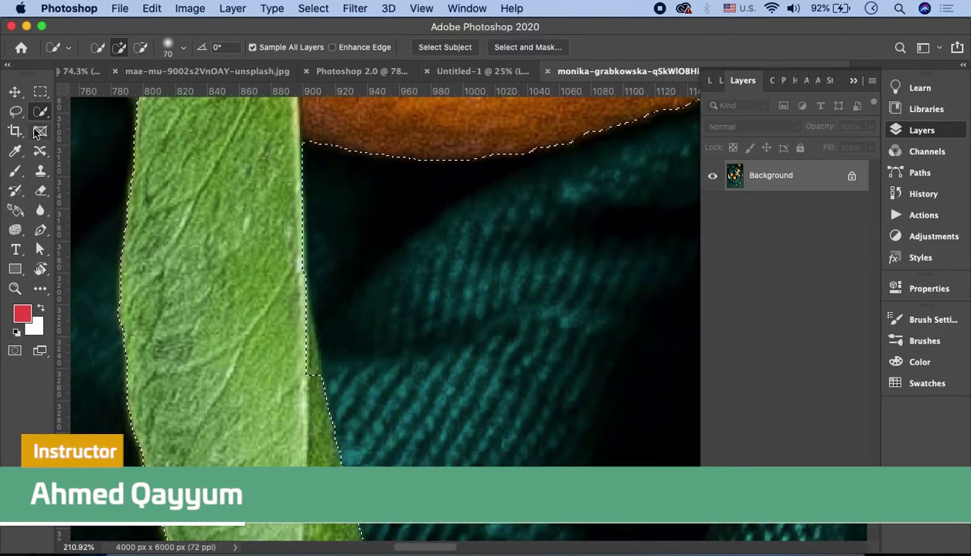
click(17, 112)
- With the freehand Lasso, add the missed strip of leaf edge to the selection
right_click(17, 112)
click(78, 112)
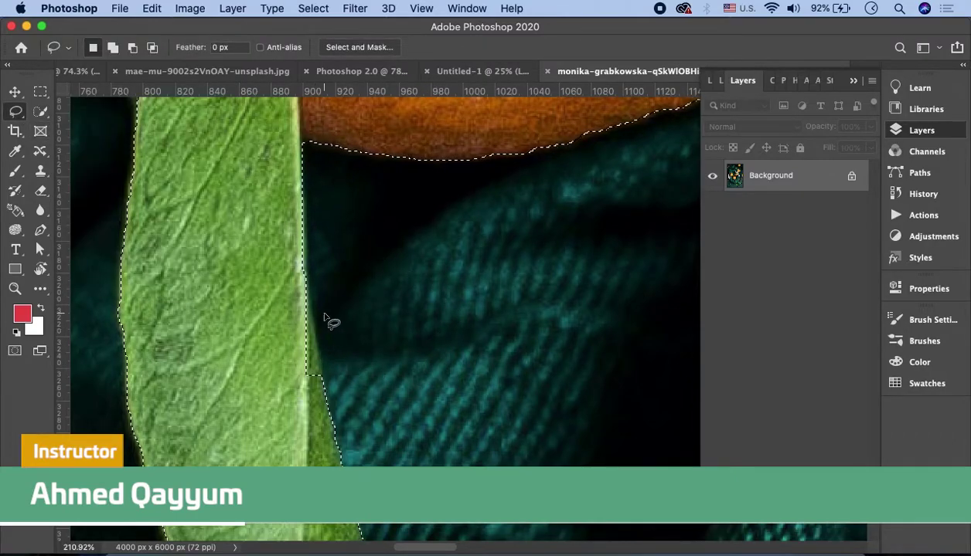
scroll(317, 328, up, 1)
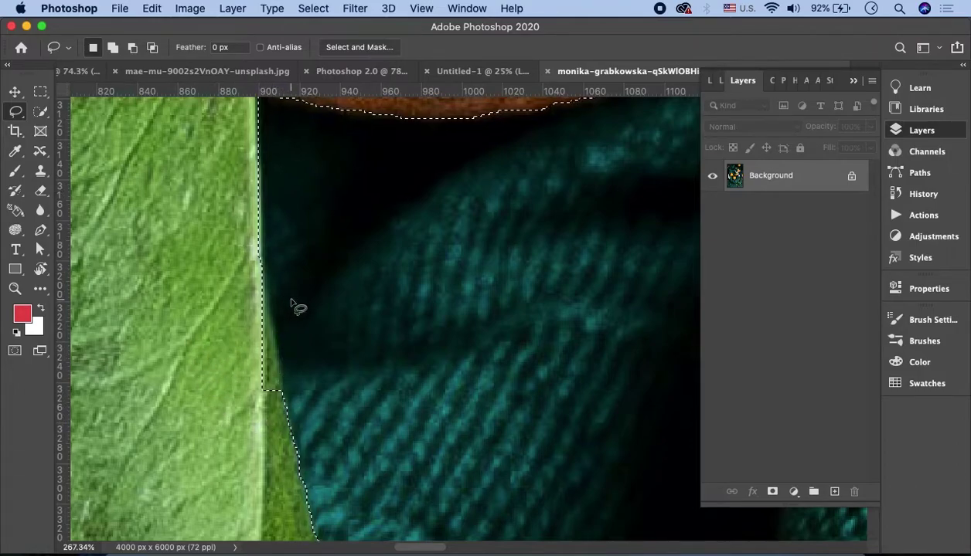
key(shift)
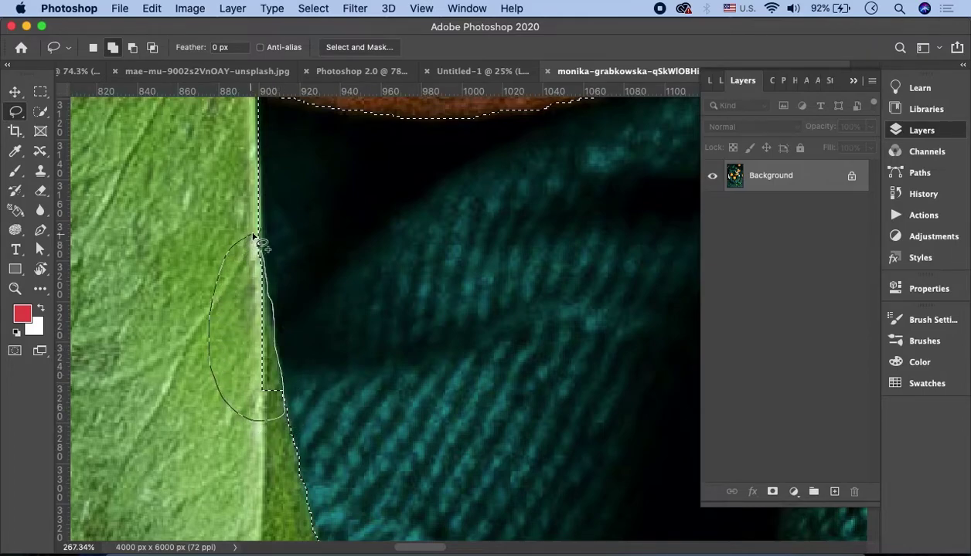
drag(265, 243, 262, 241)
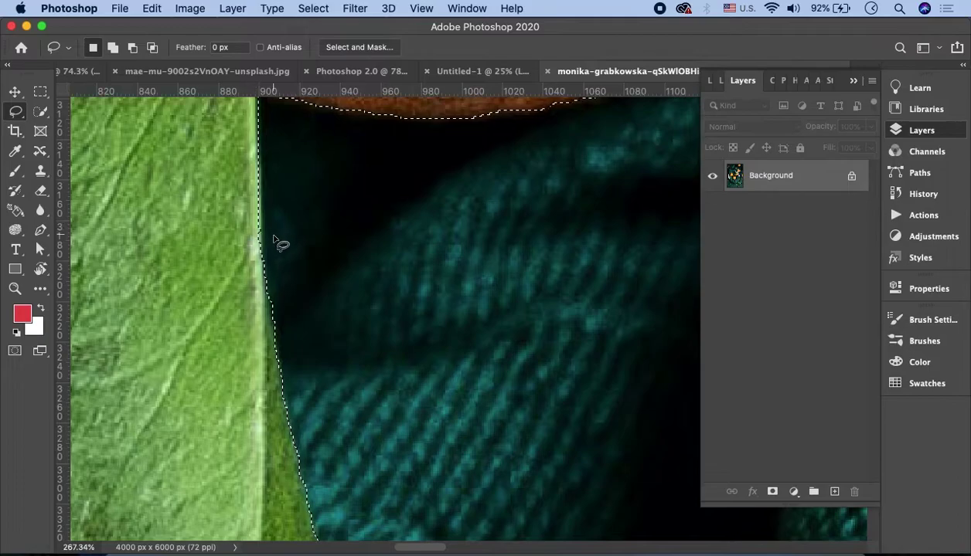
- Subtract the stray dark cloth from the selection along the leaf's right edge
scroll(267, 284, up, 5)
scroll(248, 262, left, 5)
scroll(259, 231, left, 5)
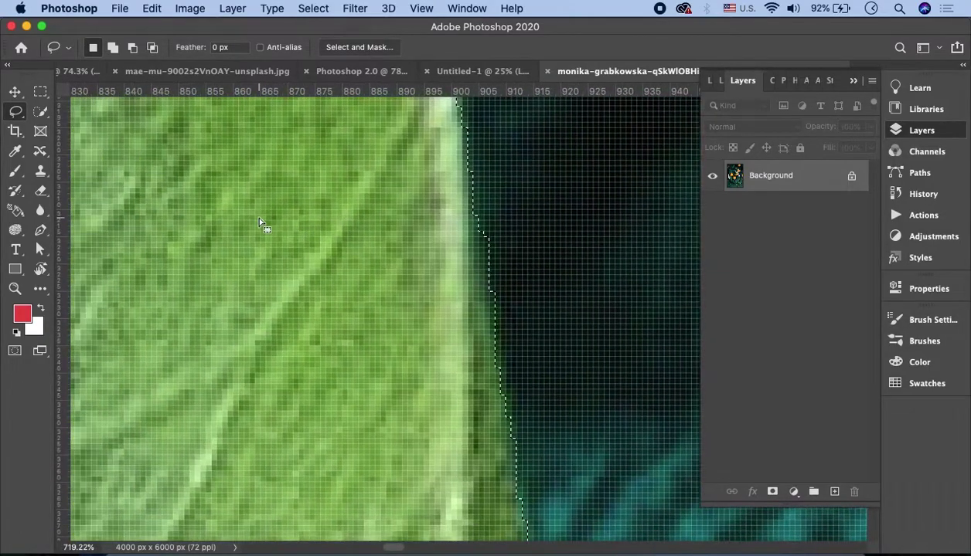
scroll(294, 199, right, 5)
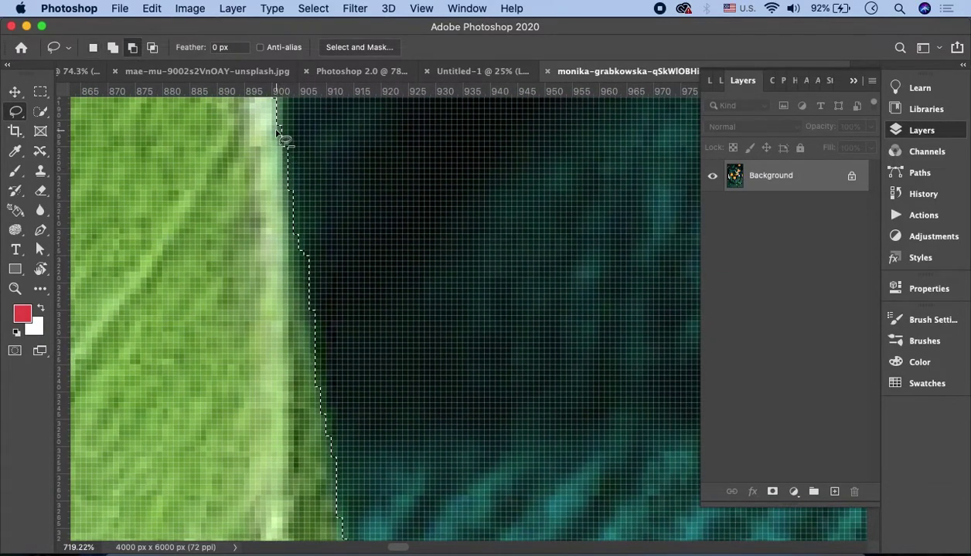
key(alt)
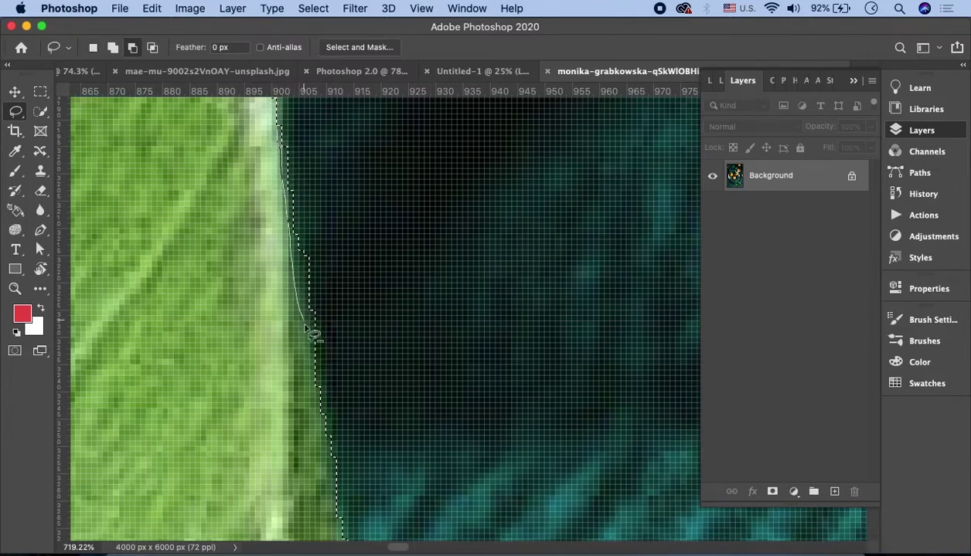
drag(347, 295, 325, 154)
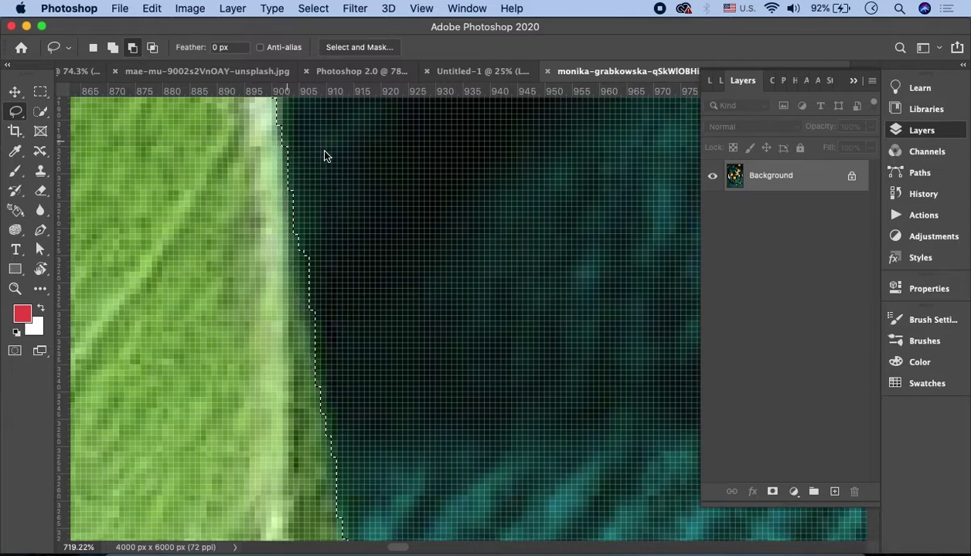
scroll(433, 238, down, 5)
scroll(425, 238, down, 5)
scroll(381, 325, down, 3)
scroll(371, 386, up, 3)
scroll(371, 386, up, 3)
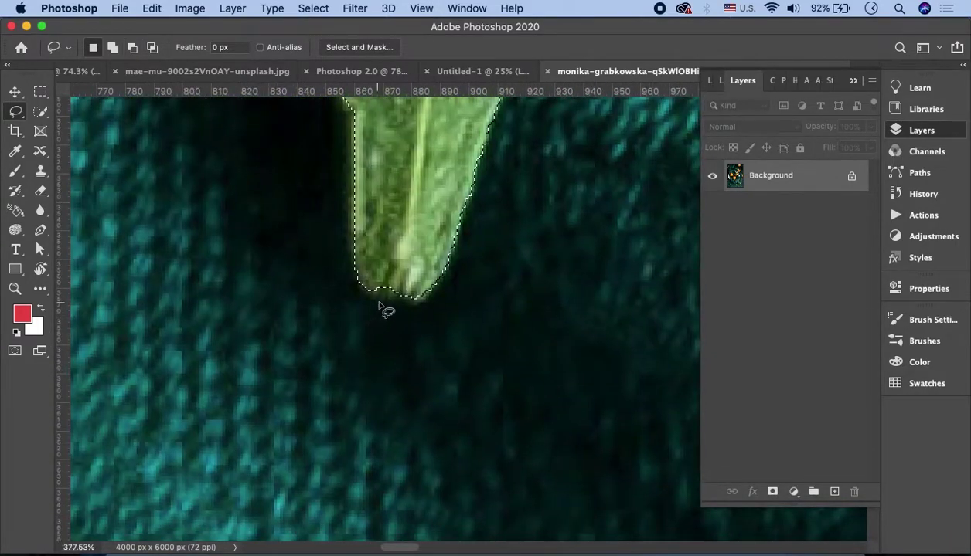
- Add the missed areas around the leaf tip to the selection with several lasso loops
scroll(361, 289, up, 2)
scroll(317, 332, up, 2)
key(shift)
drag(266, 338, 288, 355)
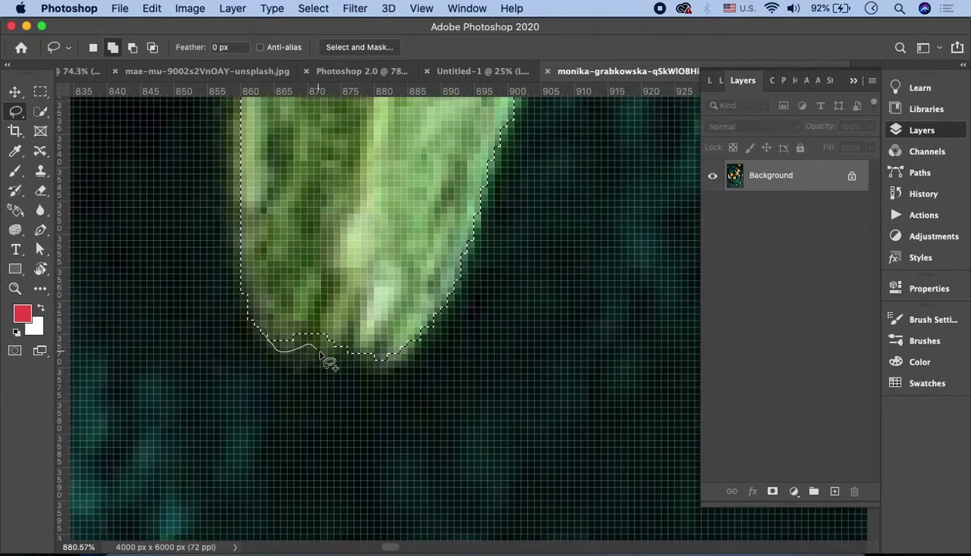
drag(417, 334, 422, 338)
drag(377, 363, 423, 357)
drag(367, 319, 365, 320)
- Remove the dark background from the selection along the leaf's left edge
scroll(365, 320, up, 10)
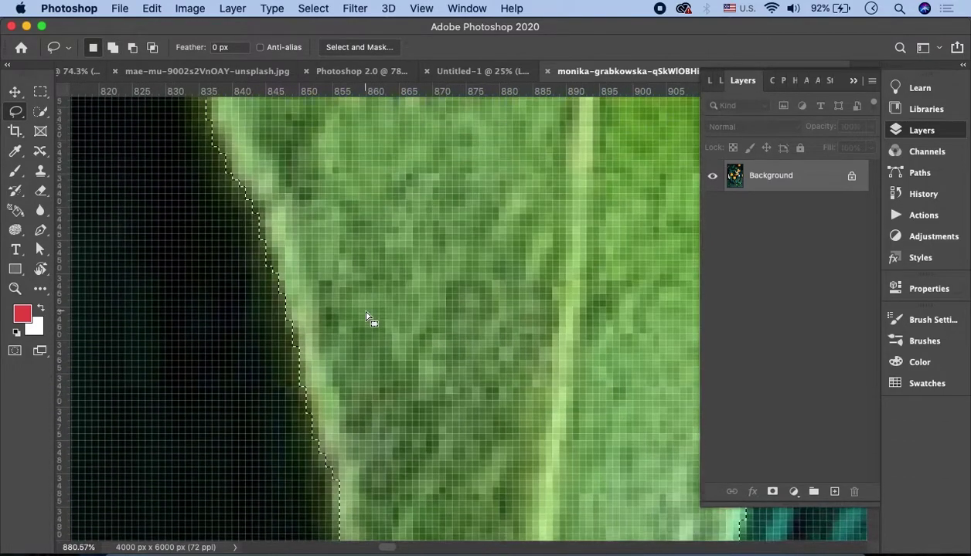
scroll(368, 319, up, 3)
key(alt)
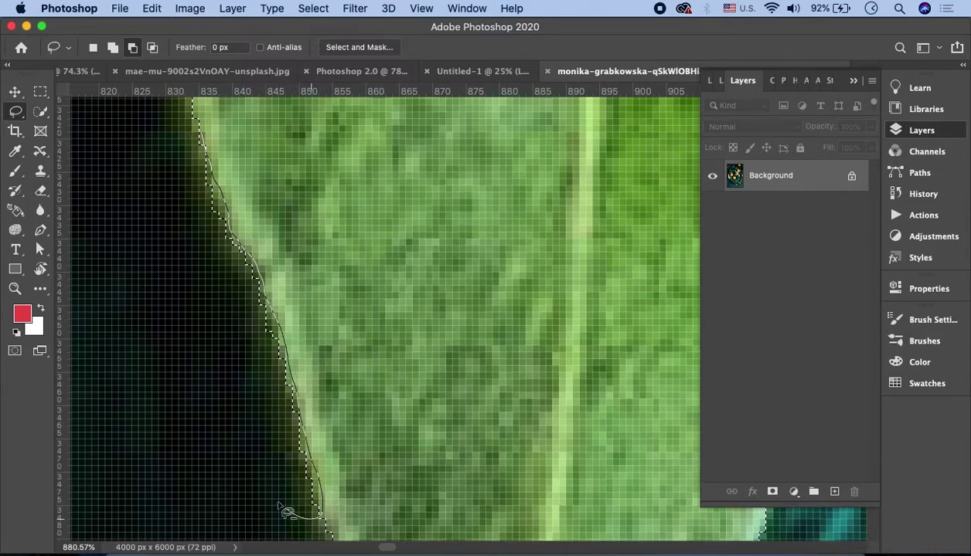
drag(176, 202, 168, 198)
scroll(244, 178, up, 10)
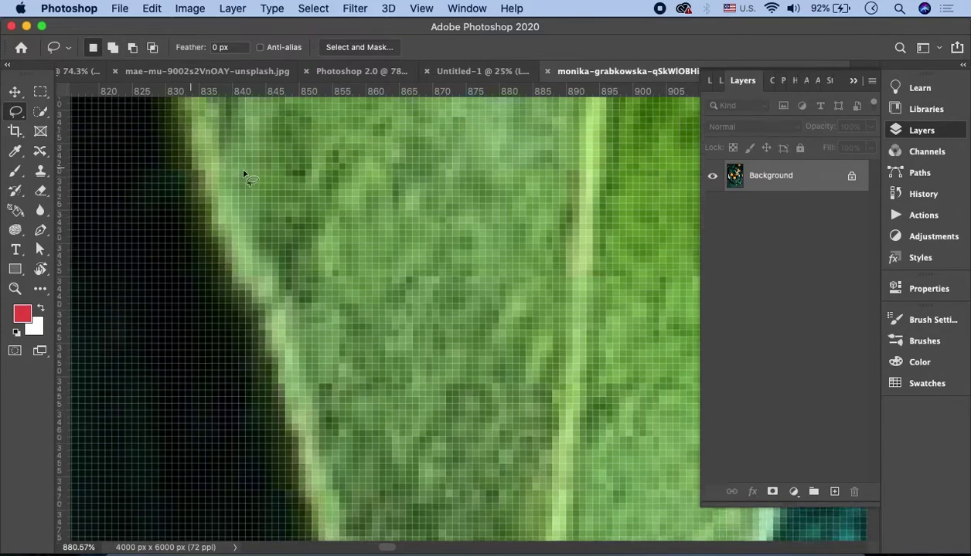
- Add the missed sliver of the upper orange's edge to the selection
scroll(284, 323, left, 2)
scroll(285, 323, left, 2)
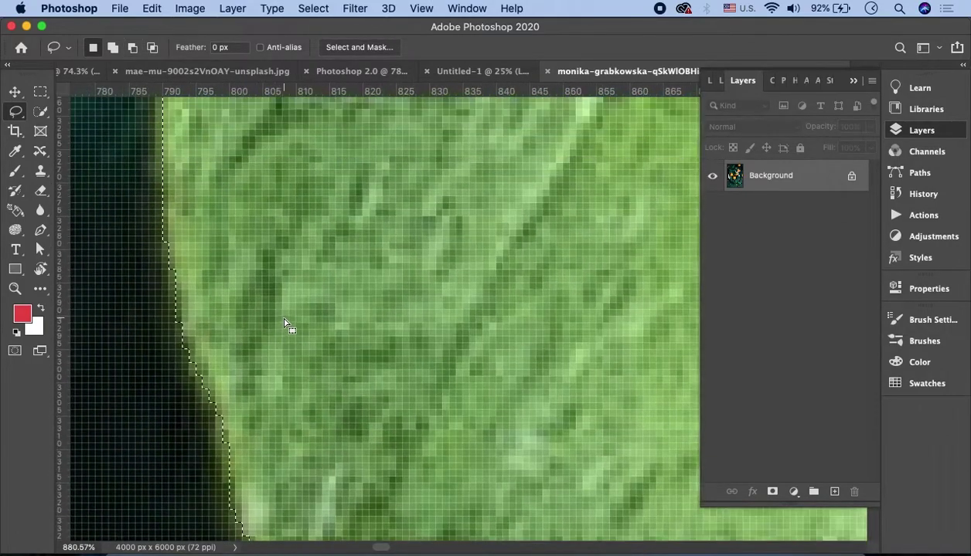
scroll(285, 323, left, 3)
scroll(284, 323, left, 3)
scroll(286, 324, up, 5)
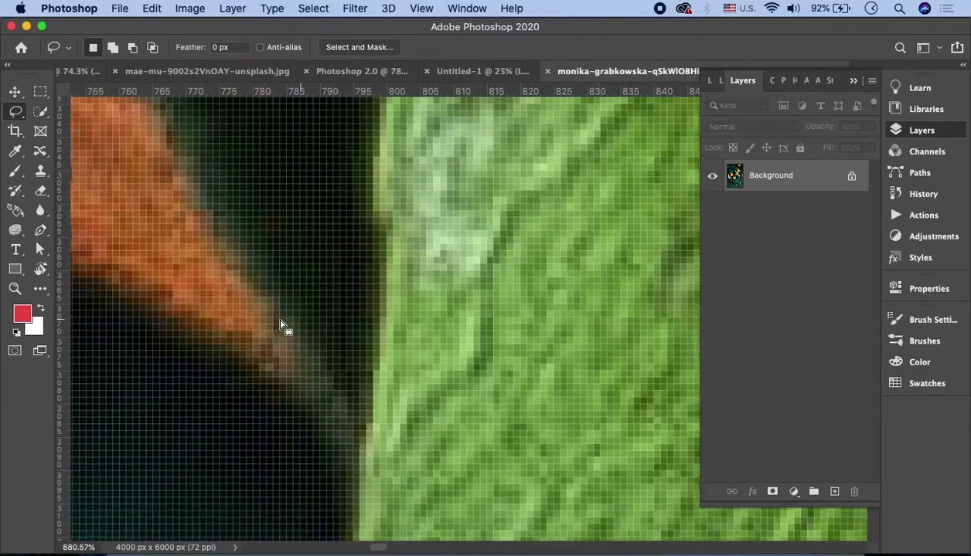
scroll(309, 326, left, 3)
scroll(334, 328, down, 5)
scroll(334, 328, down, 5)
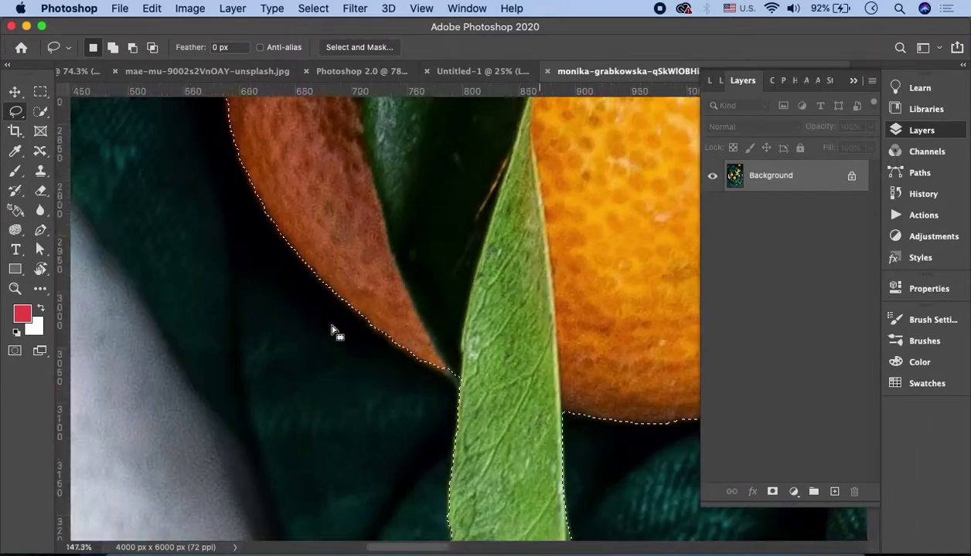
scroll(334, 328, down, 3)
scroll(224, 298, up, 5)
scroll(228, 297, left, 2)
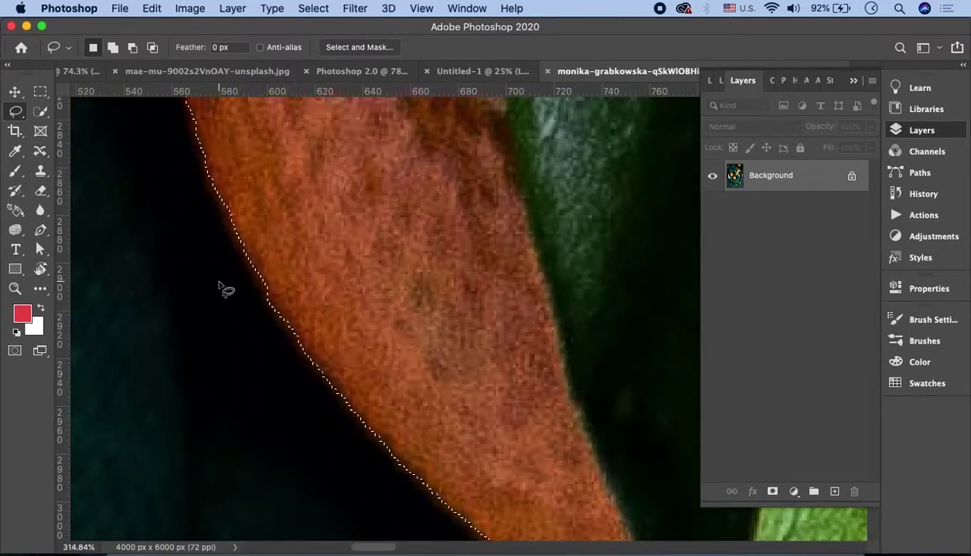
scroll(226, 290, up, 3)
scroll(230, 294, up, 1)
scroll(237, 303, up, 3)
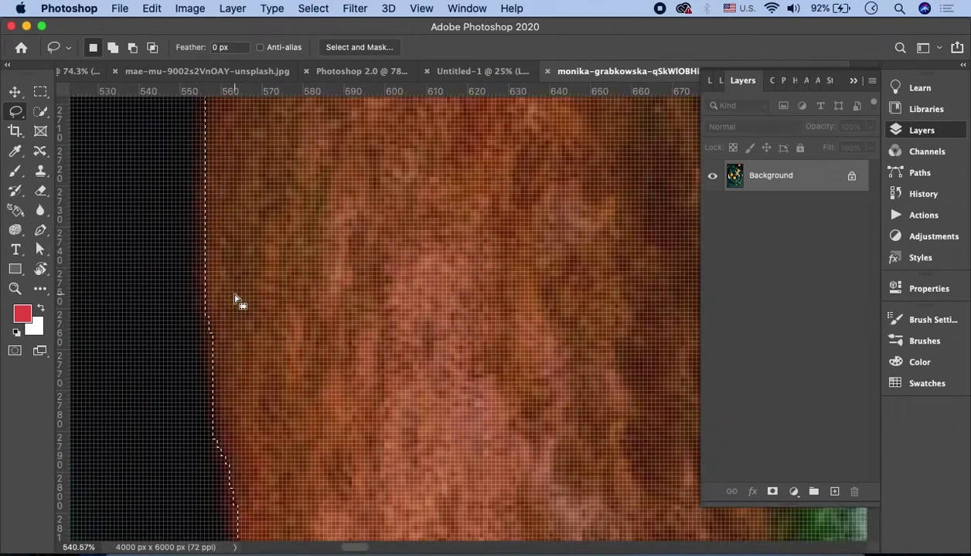
scroll(237, 303, left, 1)
scroll(237, 305, up, 3)
scroll(232, 302, right, 2)
scroll(228, 298, right, 2)
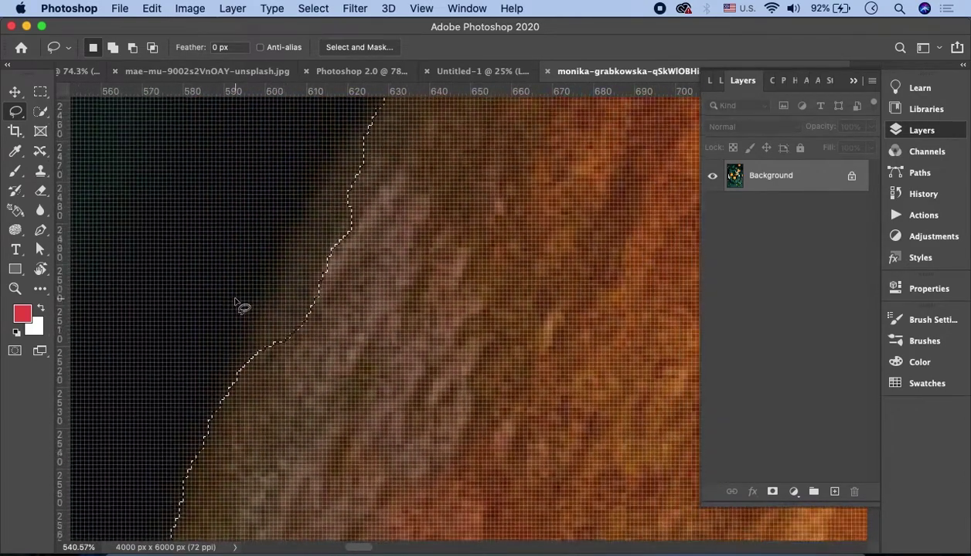
scroll(232, 301, right, 2)
scroll(255, 348, right, 2)
scroll(262, 386, left, 2)
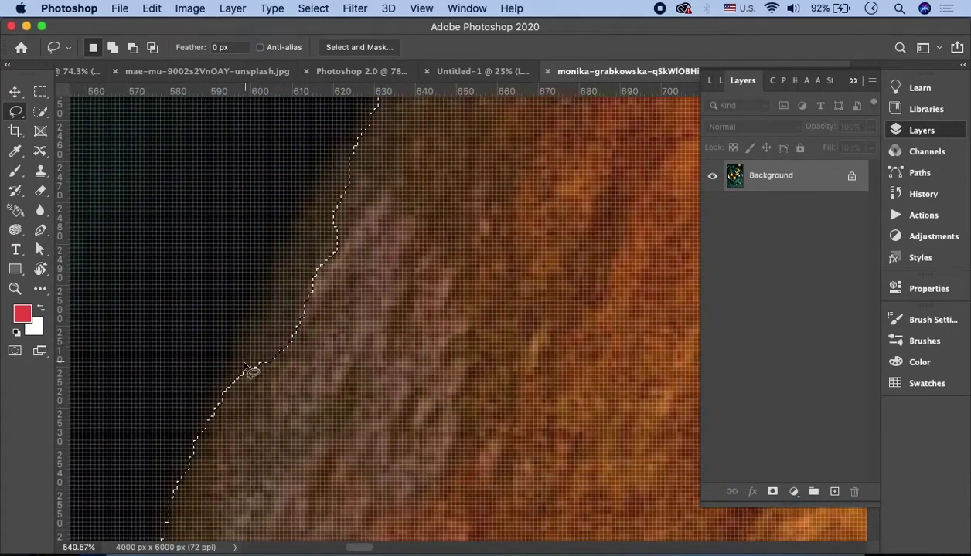
drag(224, 392, 236, 370)
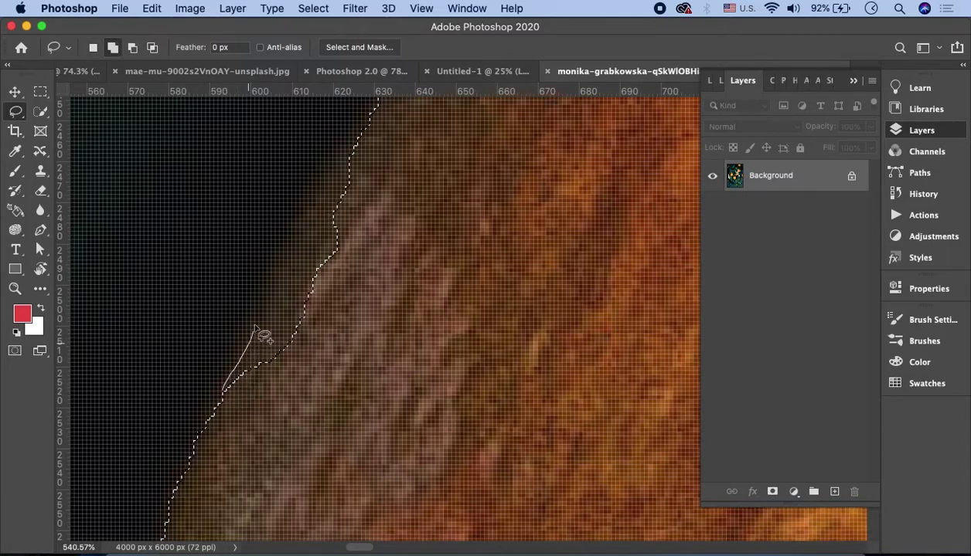
drag(391, 203, 292, 373)
- Cut the background strip off the top edge of the orange selection
scroll(381, 251, right, 1)
scroll(371, 259, right, 2)
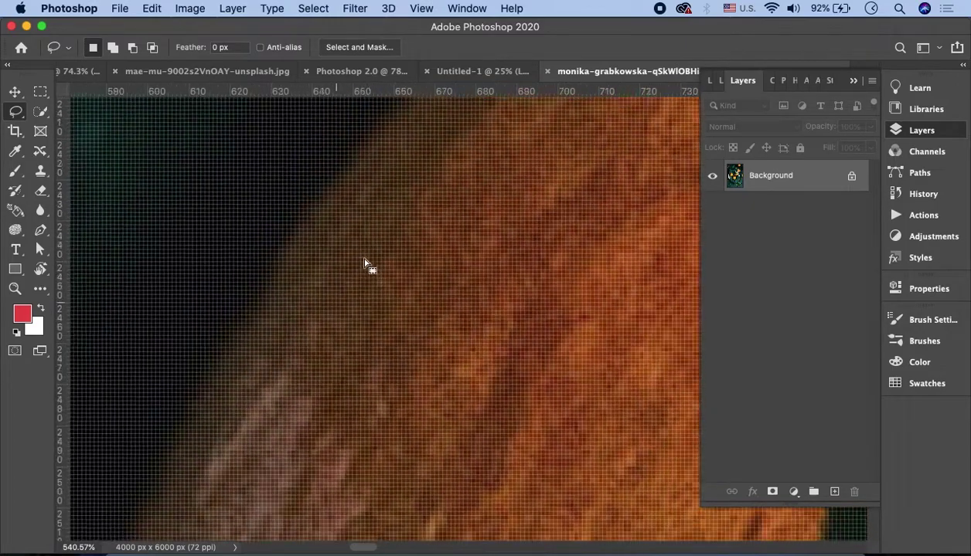
scroll(365, 263, down, 5)
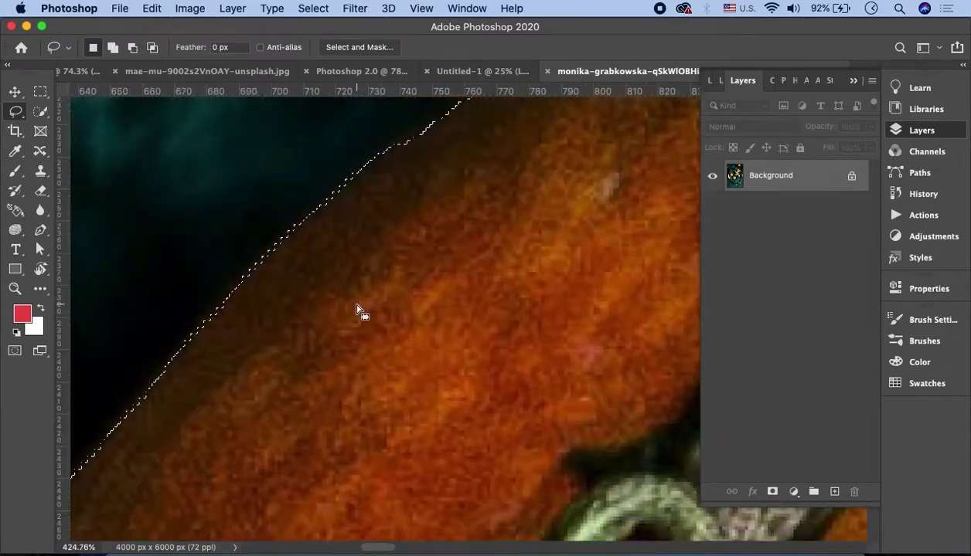
scroll(357, 309, down, 3)
scroll(357, 308, right, 3)
scroll(357, 308, right, 3)
scroll(357, 308, up, 2)
scroll(293, 212, up, 2)
scroll(292, 221, up, 2)
scroll(293, 236, up, 2)
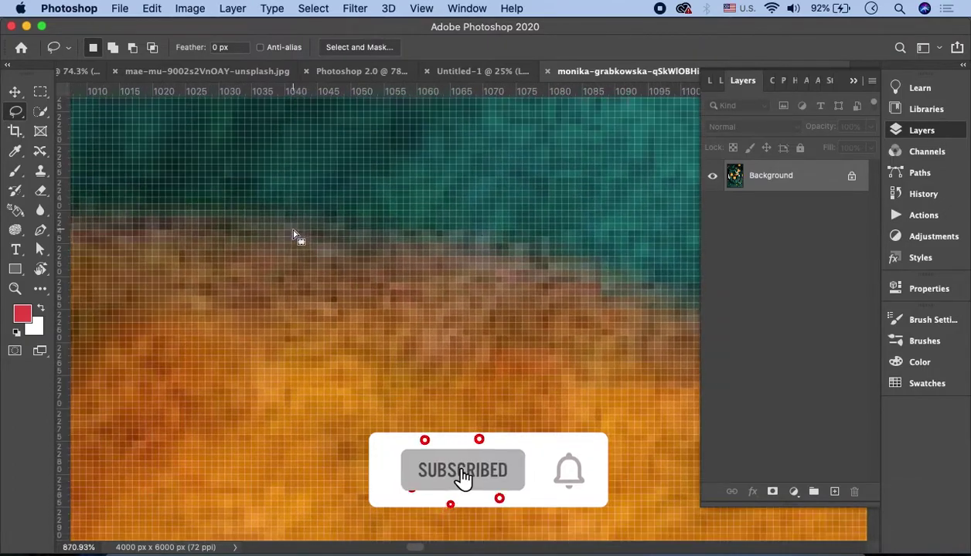
right_click(86, 216)
key(Escape)
drag(89, 230, 122, 222)
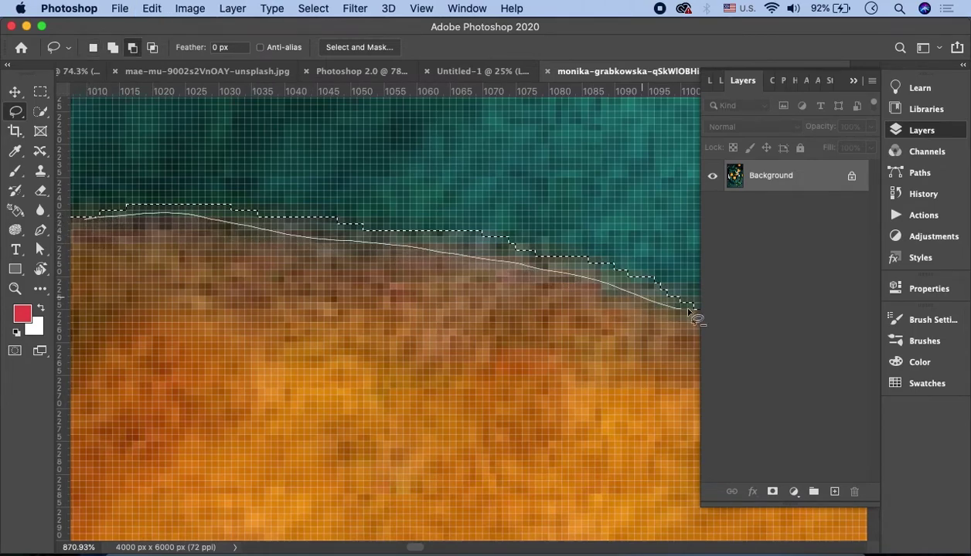
drag(157, 188, 158, 189)
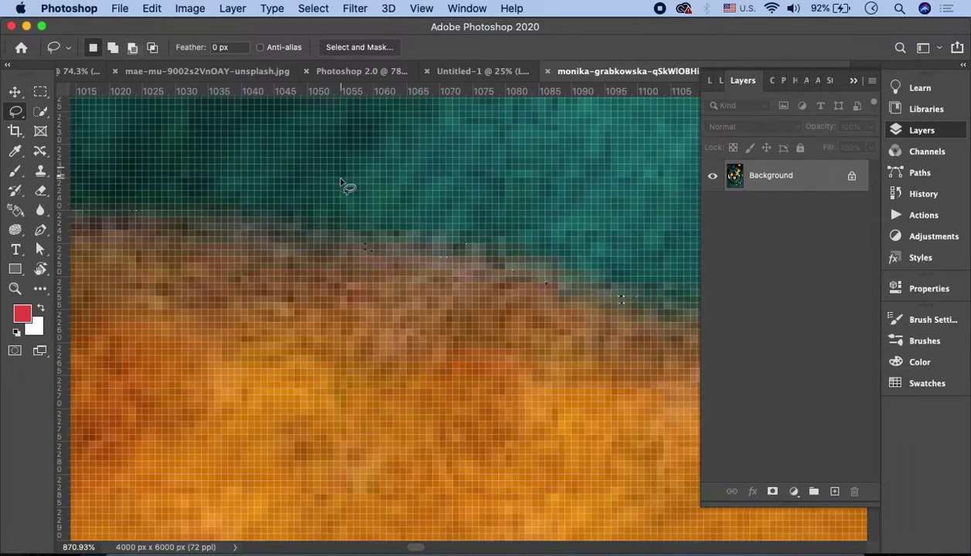
- Pan around the orange's rim to inspect the tightened selection
scroll(347, 187, right, 5)
scroll(422, 211, right, 5)
scroll(366, 274, down, 5)
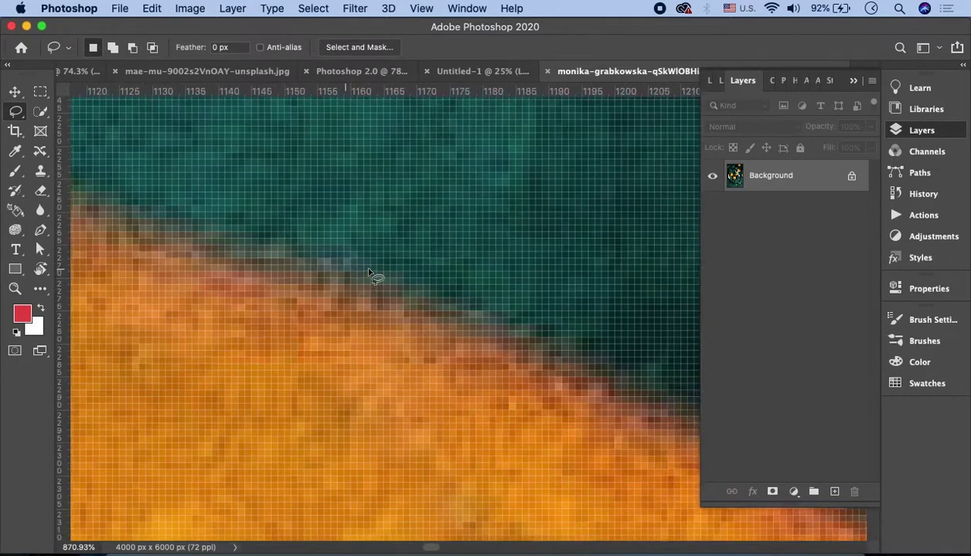
scroll(364, 274, down, 3)
scroll(364, 276, down, 3)
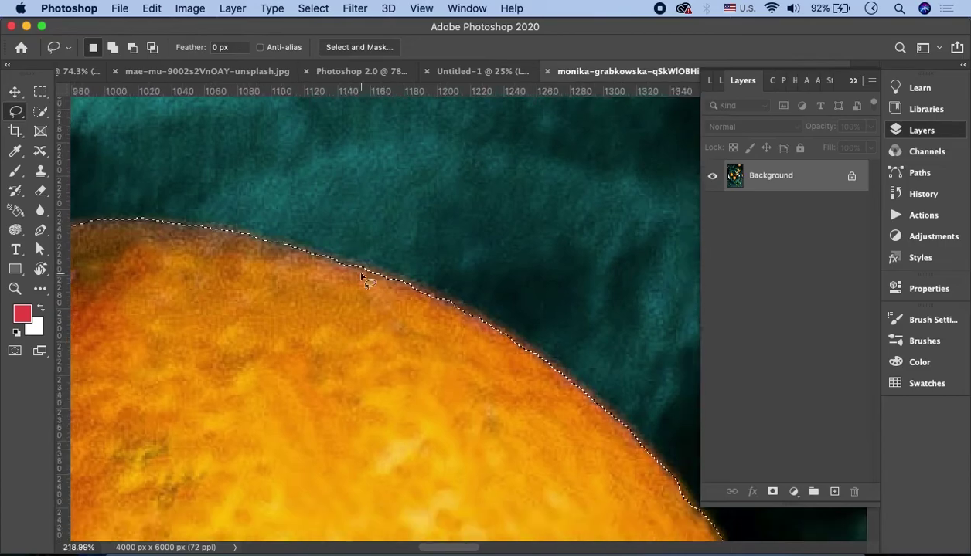
scroll(363, 279, down, 3)
scroll(363, 282, down, 3)
scroll(363, 282, down, 2)
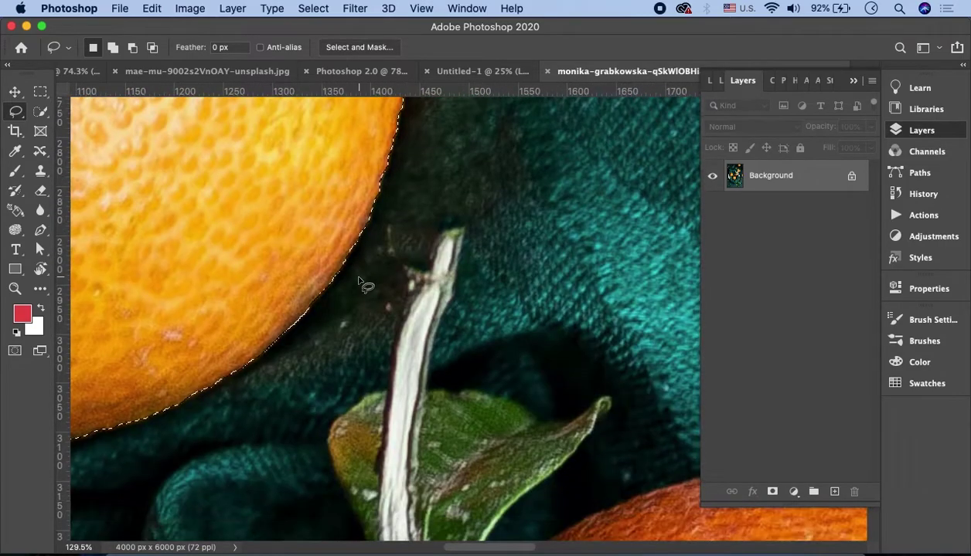
scroll(363, 283, down, 3)
scroll(363, 284, down, 2)
scroll(363, 284, down, 3)
scroll(365, 282, up, 2)
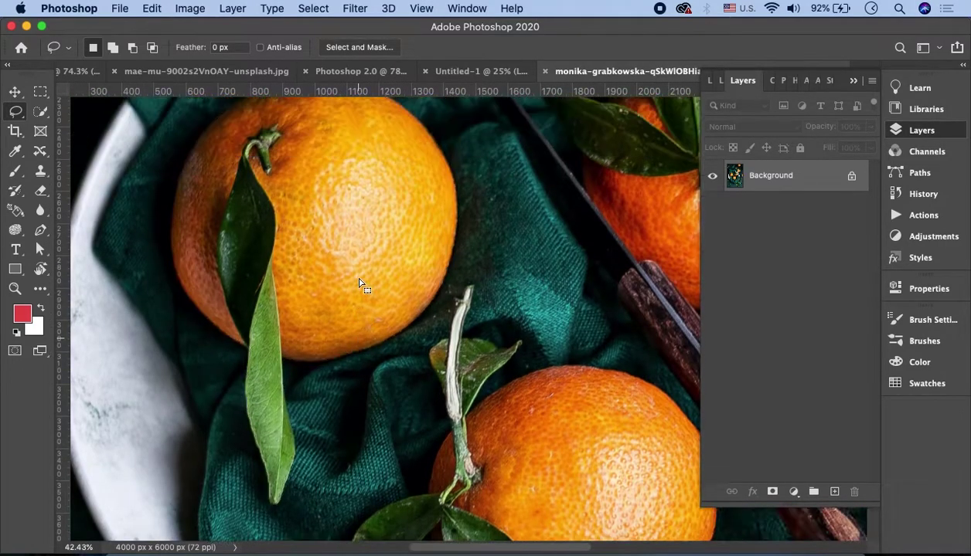
scroll(367, 278, up, 2)
scroll(364, 277, down, 2)
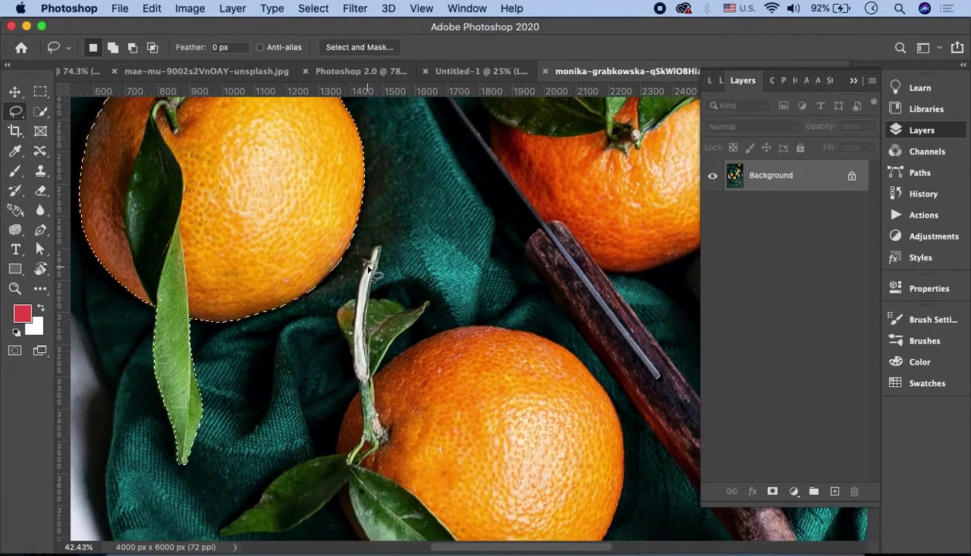
scroll(362, 279, down, 5)
scroll(360, 278, right, 3)
scroll(356, 280, right, 3)
scroll(356, 282, up, 2)
scroll(309, 287, left, 1)
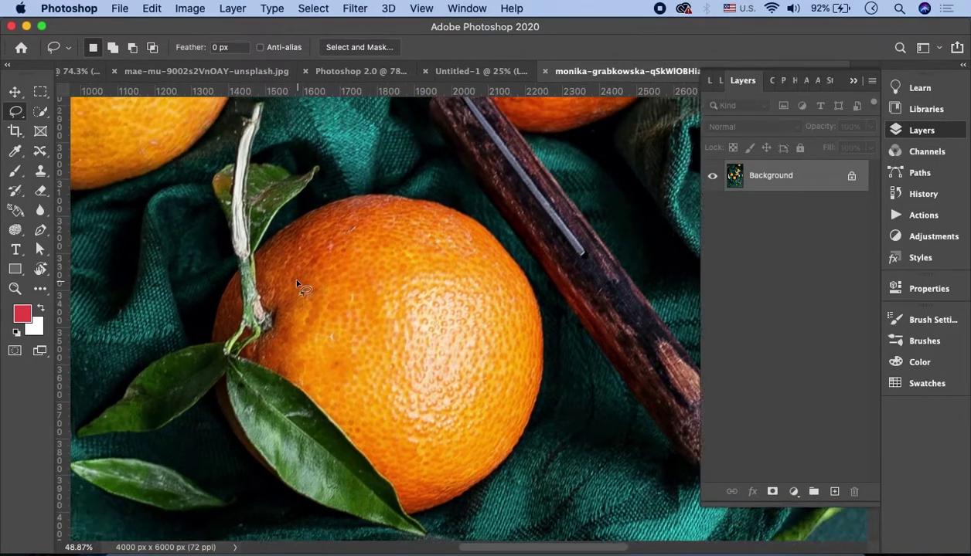
scroll(303, 282, up, 3)
- With Quick Selection, brush the lower orange and its adjoining stem and leaf into the selection
click(43, 113)
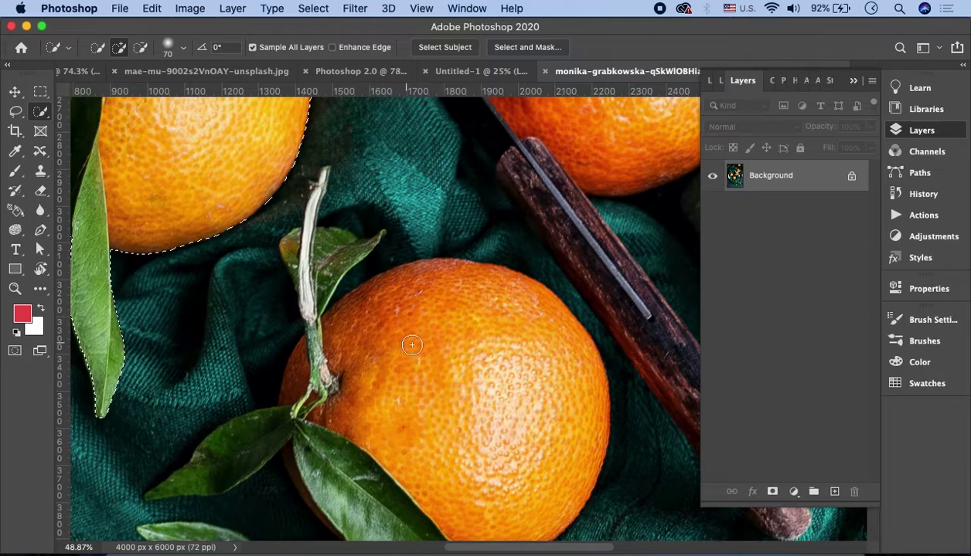
drag(440, 390, 510, 352)
drag(338, 350, 239, 458)
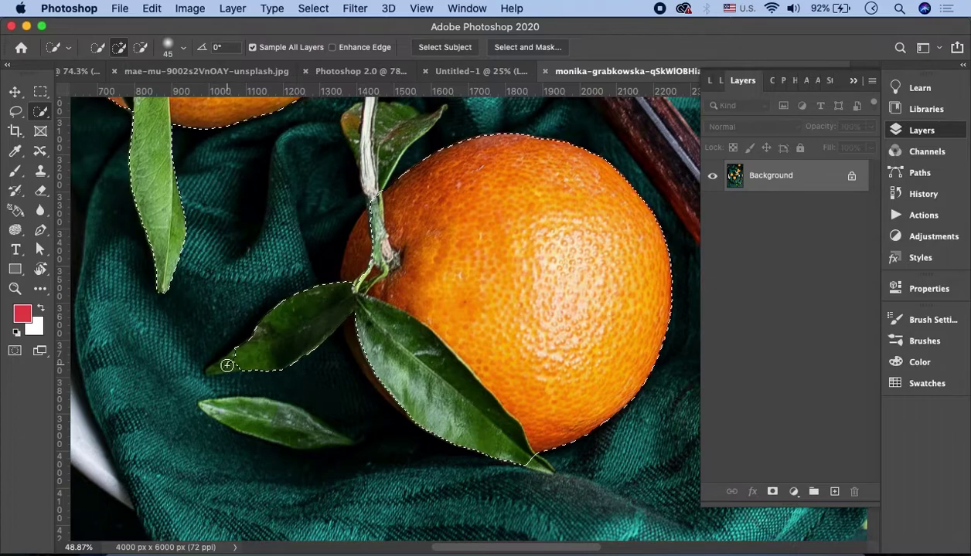
scroll(230, 359, up, 5)
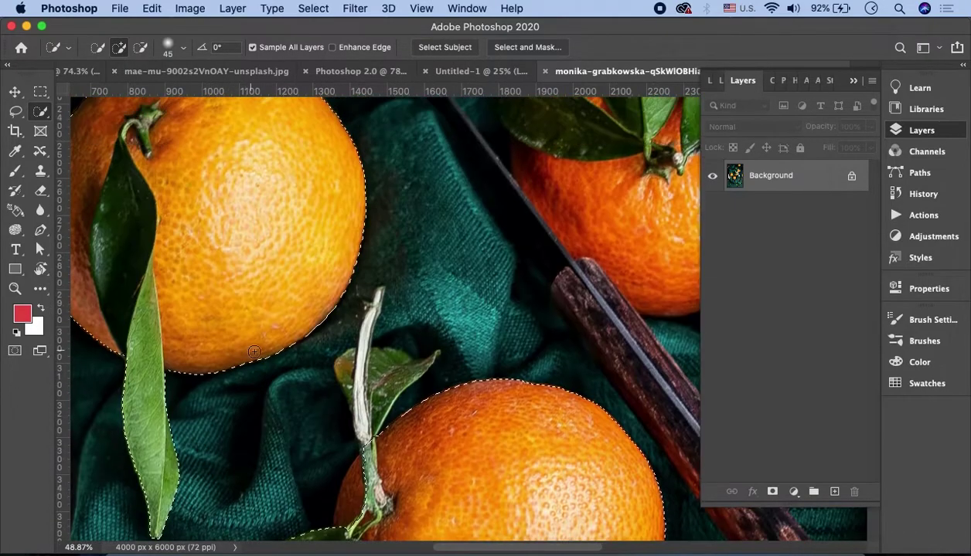
scroll(245, 346, down, 2)
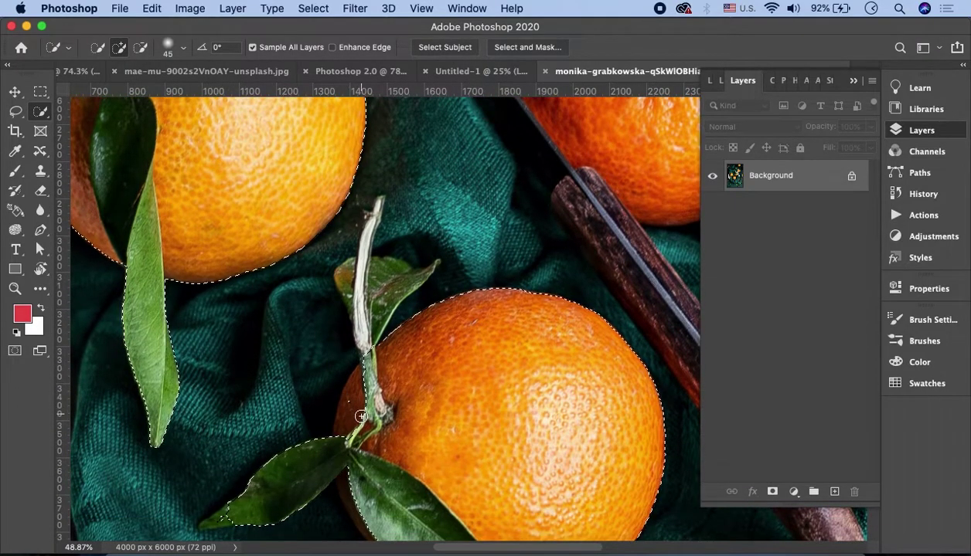
- Enlarge the brush and add the orange's left edge, the stem and the small upper leaf
key(bracketright)
key(bracketright)
key(bracketright)
drag(359, 412, 354, 400)
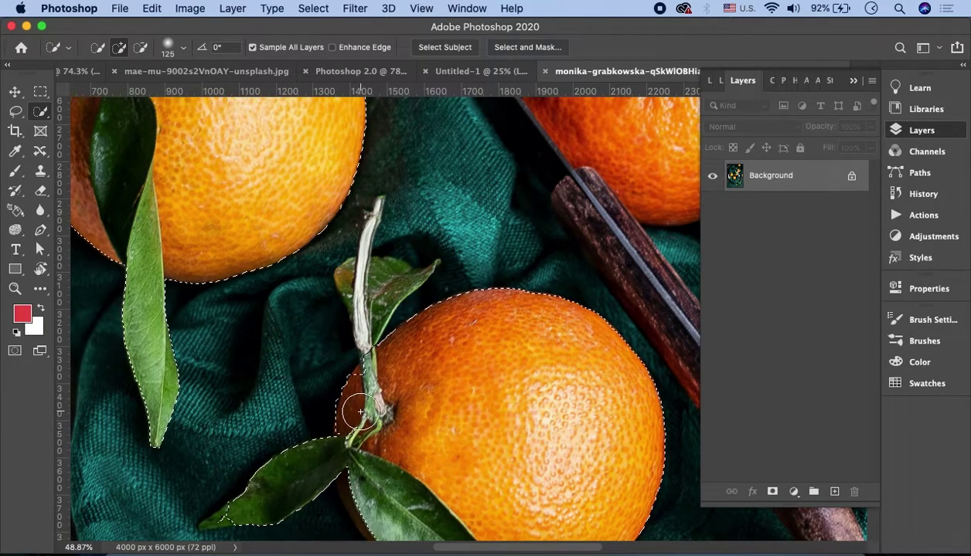
key(bracketright)
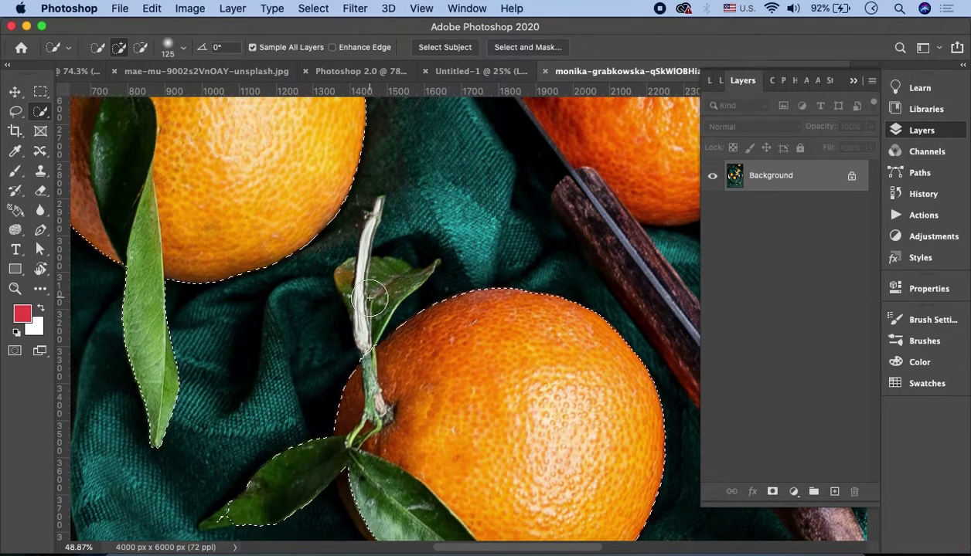
drag(372, 278, 365, 262)
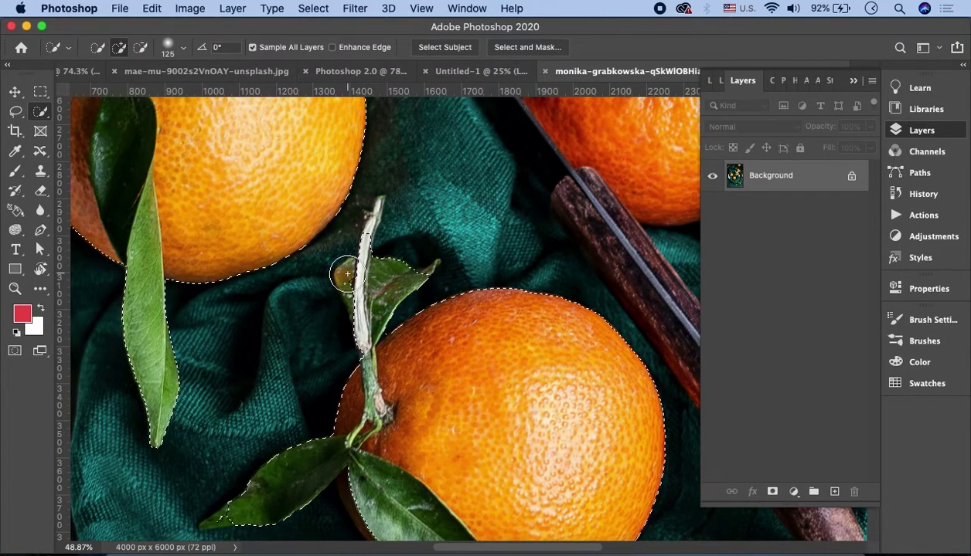
drag(352, 282, 395, 276)
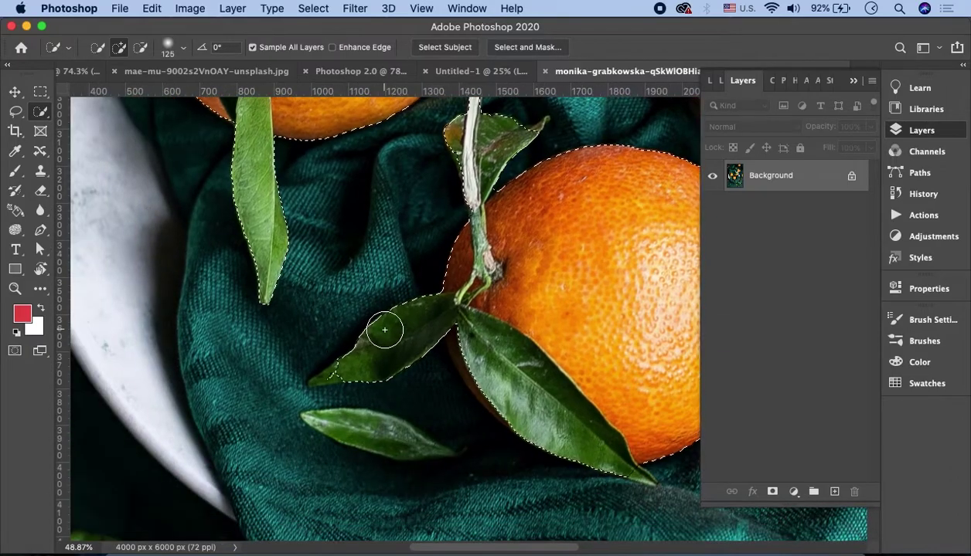
scroll(379, 332, up, 3)
scroll(369, 336, up, 3)
scroll(332, 293, up, 3)
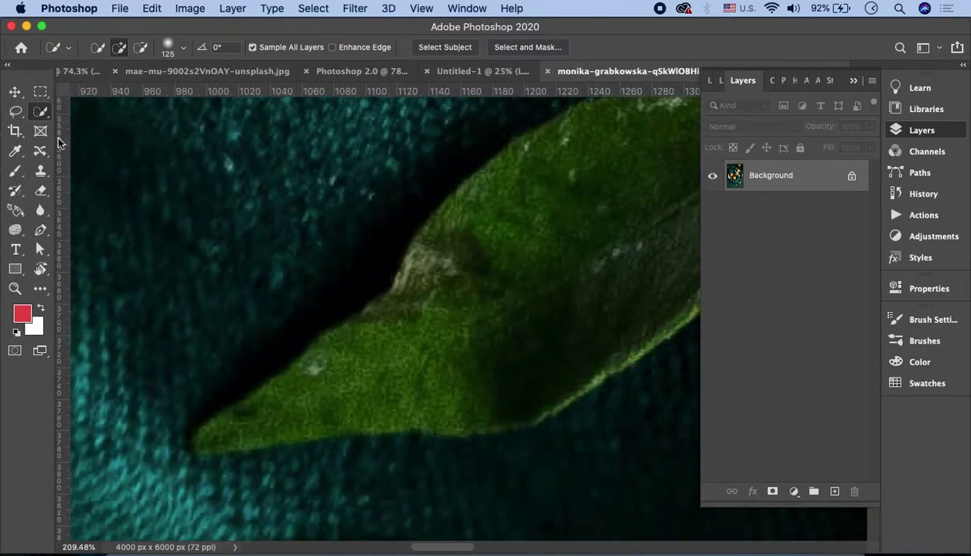
click(16, 110)
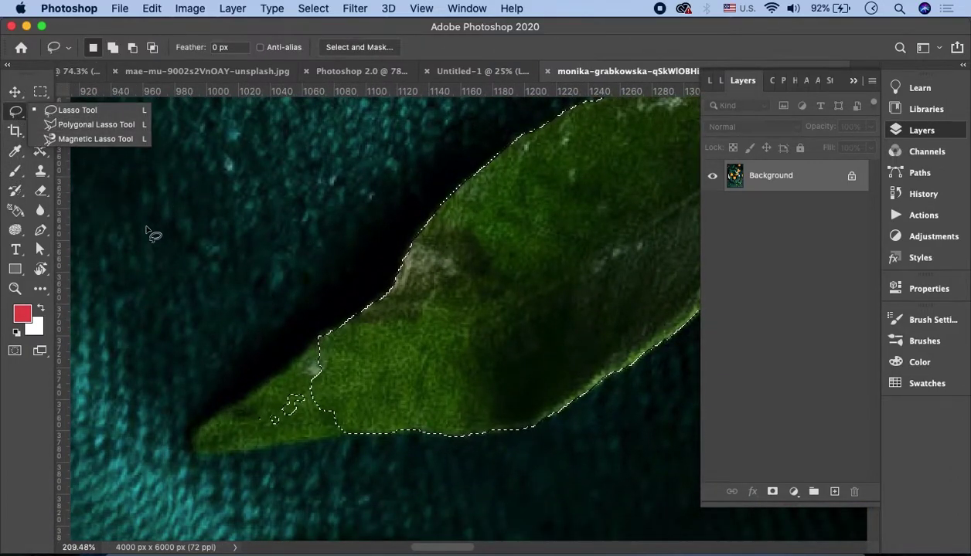
- Add the whole tip of the left leaf to the lasso selection
click(50, 110)
scroll(340, 399, up, 2)
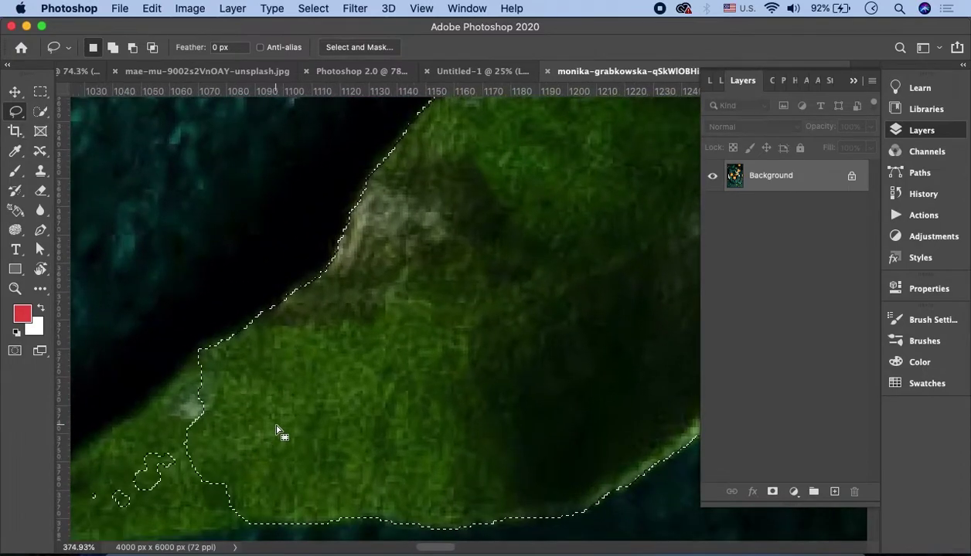
scroll(281, 433, up, 2)
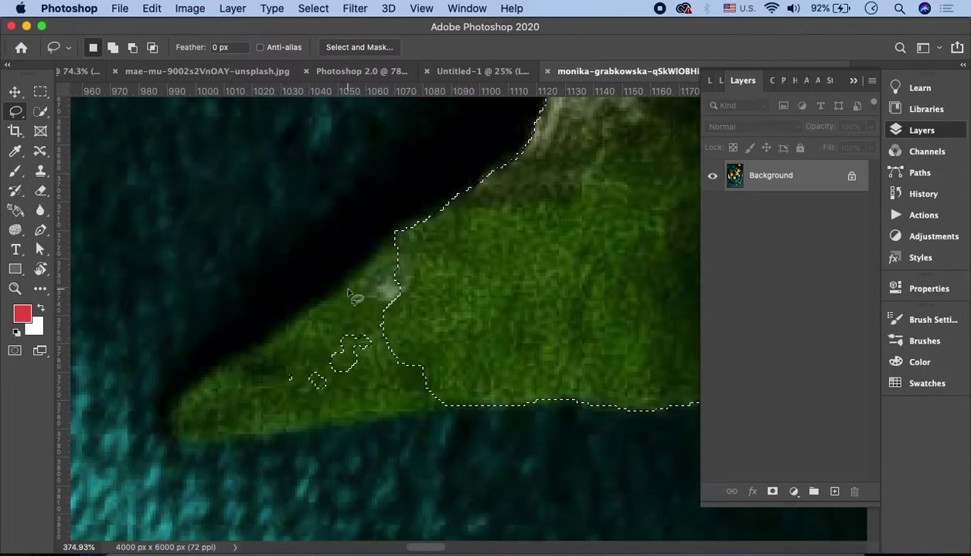
key(shift)
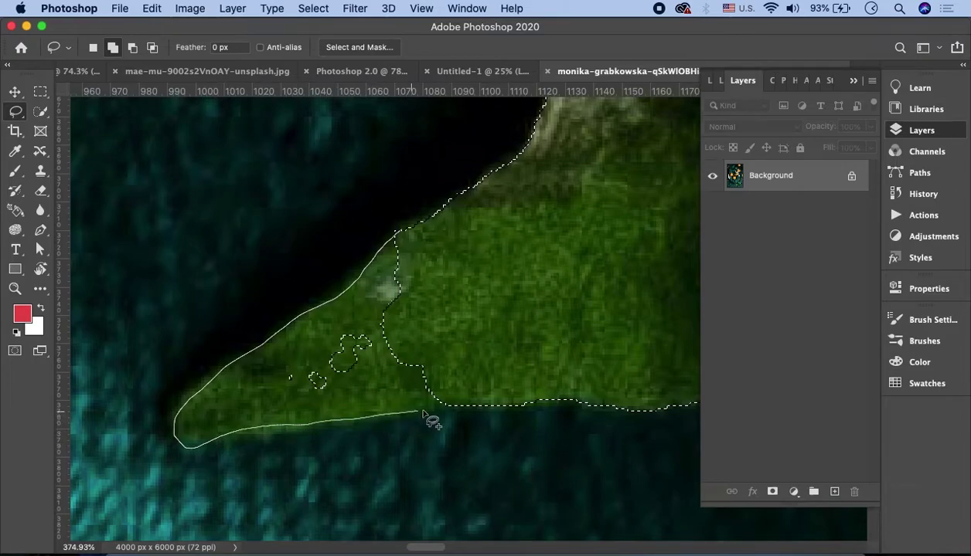
drag(454, 257, 456, 259)
- Subtract the excess and the dark gap between the leaves from the selection
scroll(573, 341, down, 5)
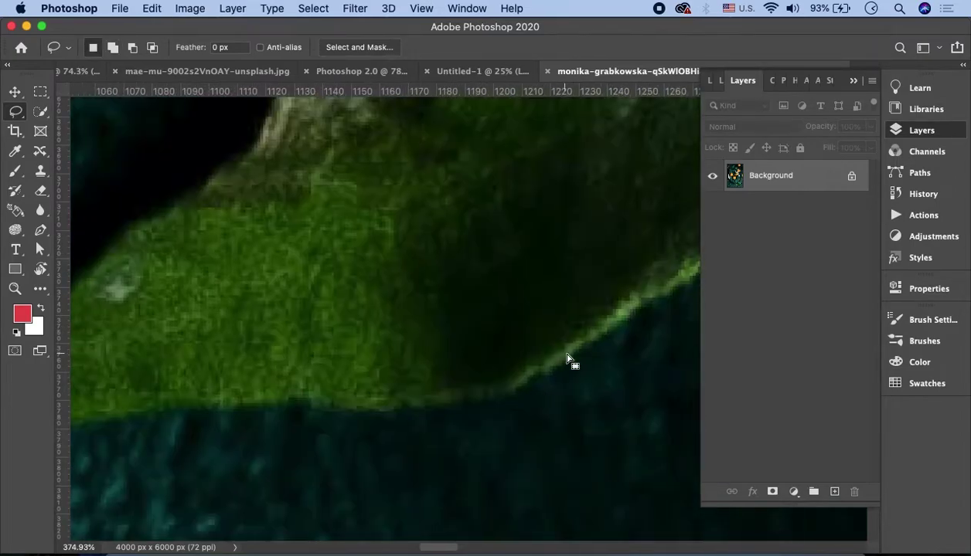
scroll(568, 359, right, 5)
scroll(560, 361, right, 5)
scroll(559, 361, right, 5)
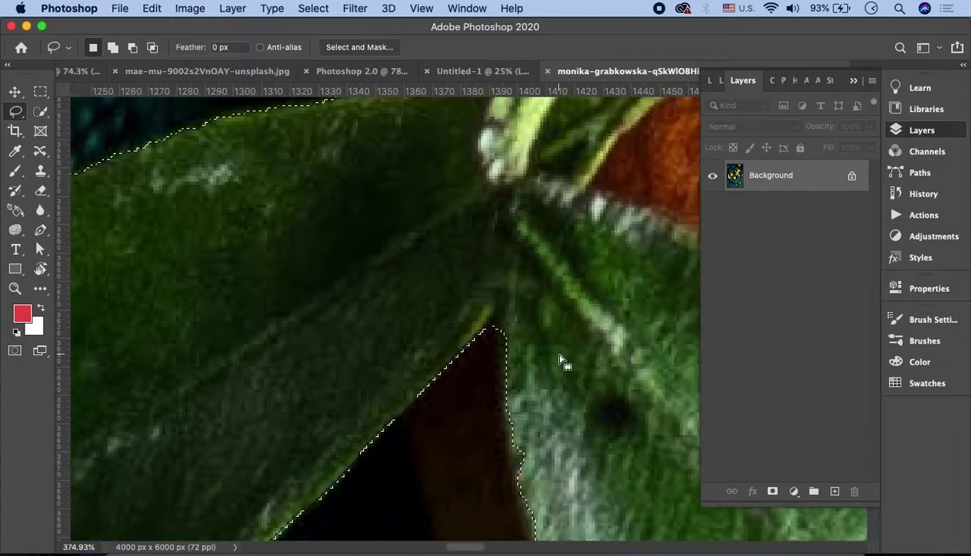
scroll(514, 341, right, 2)
key(alt)
drag(438, 377, 426, 334)
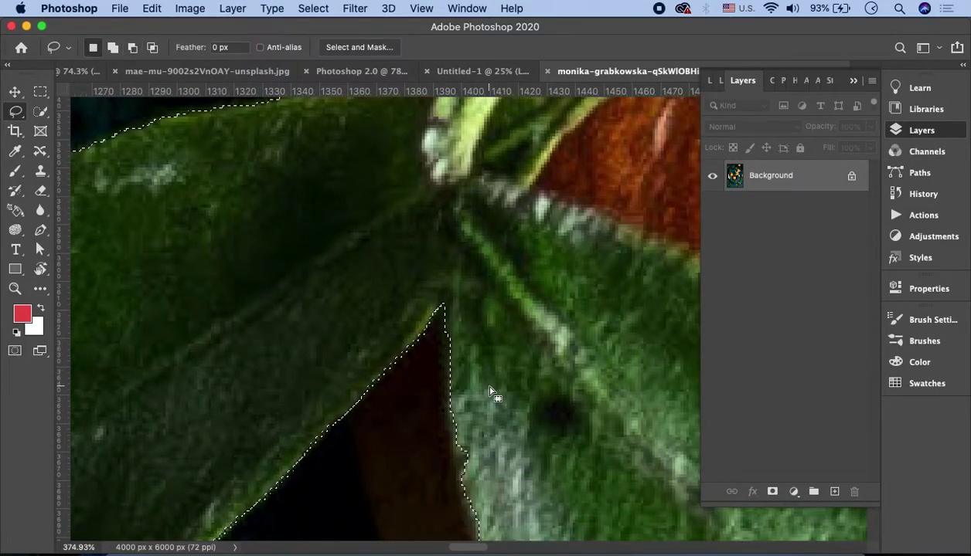
scroll(472, 386, down, 5)
- Add the traced strip along the leaf edge back into the selection
key(shift)
drag(419, 296, 421, 326)
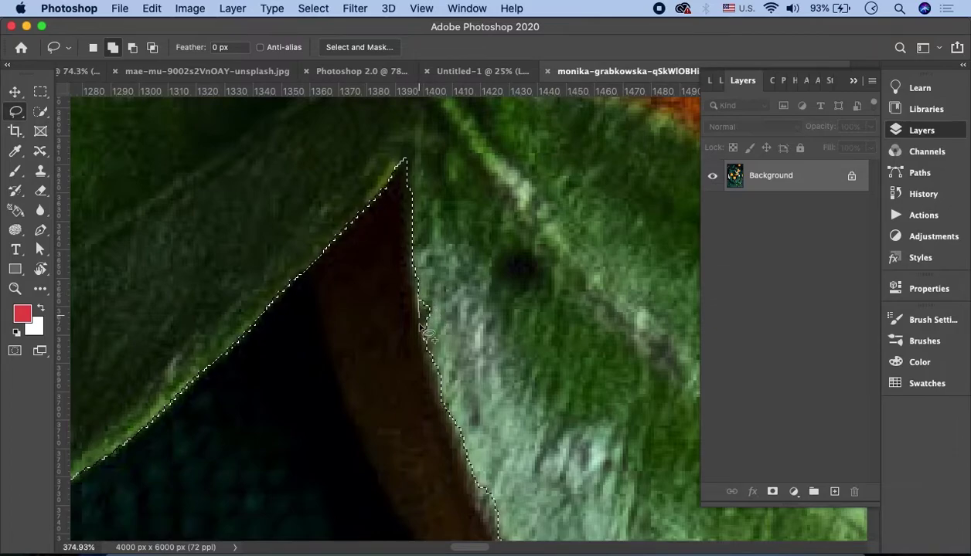
drag(464, 288, 465, 290)
scroll(484, 307, down, 10)
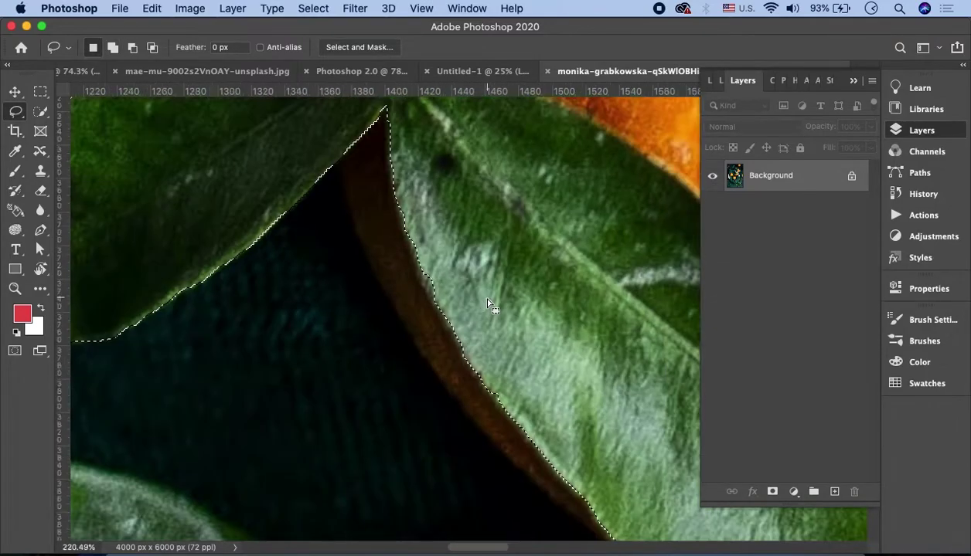
scroll(487, 306, right, 5)
scroll(426, 324, left, 5)
scroll(426, 325, up, 5)
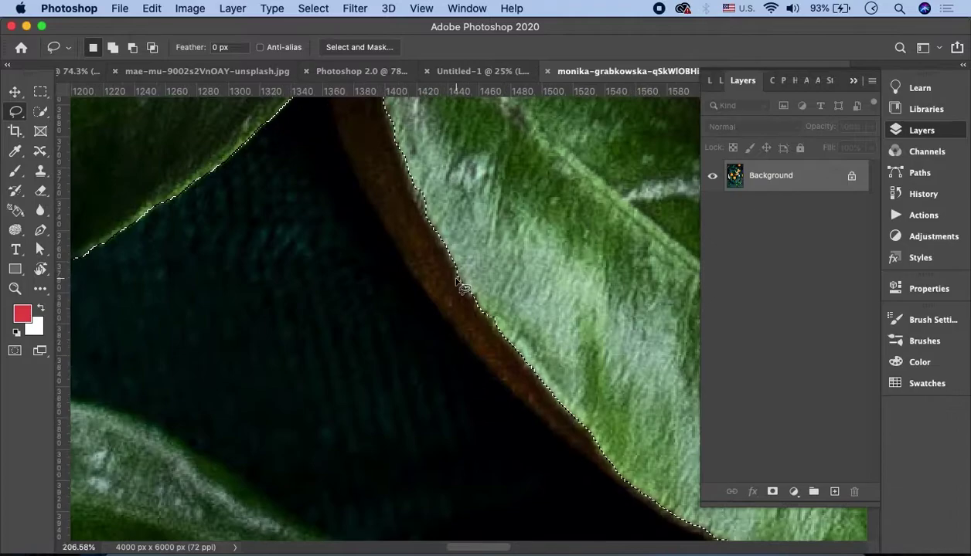
scroll(433, 283, up, 5)
scroll(434, 284, down, 5)
scroll(369, 282, up, 3)
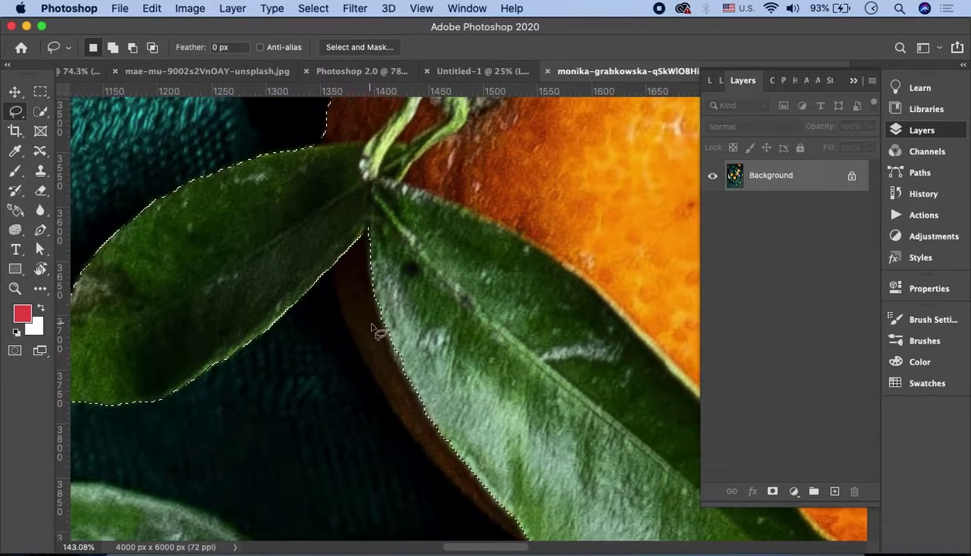
- Add the right leaf's edge areas near the stem to the selection
scroll(373, 310, left, 3)
key(shift)
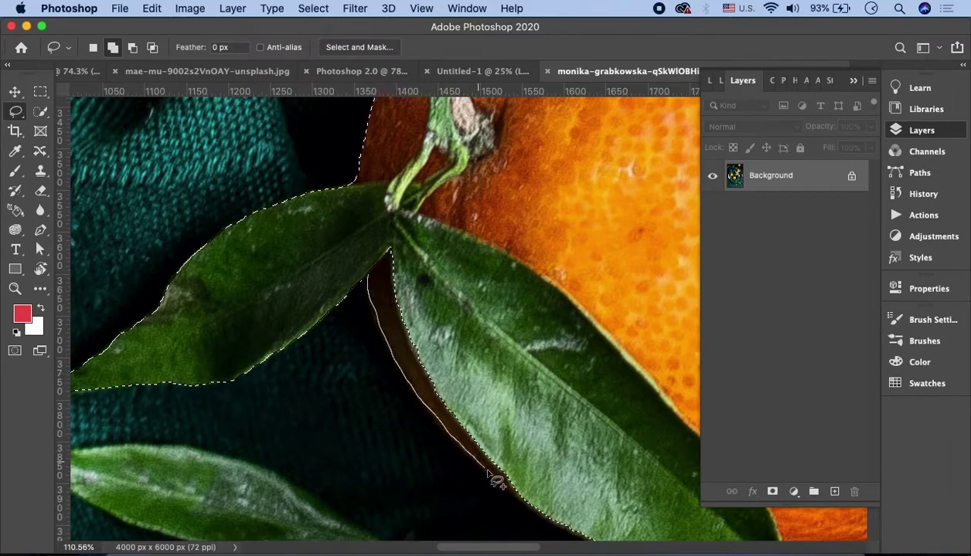
drag(570, 449, 518, 298)
drag(395, 231, 373, 262)
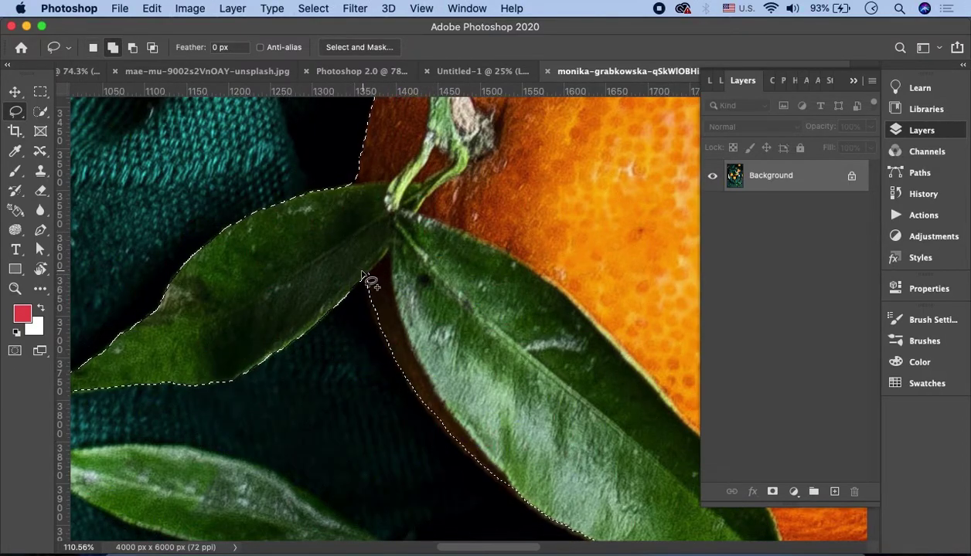
drag(394, 362, 391, 357)
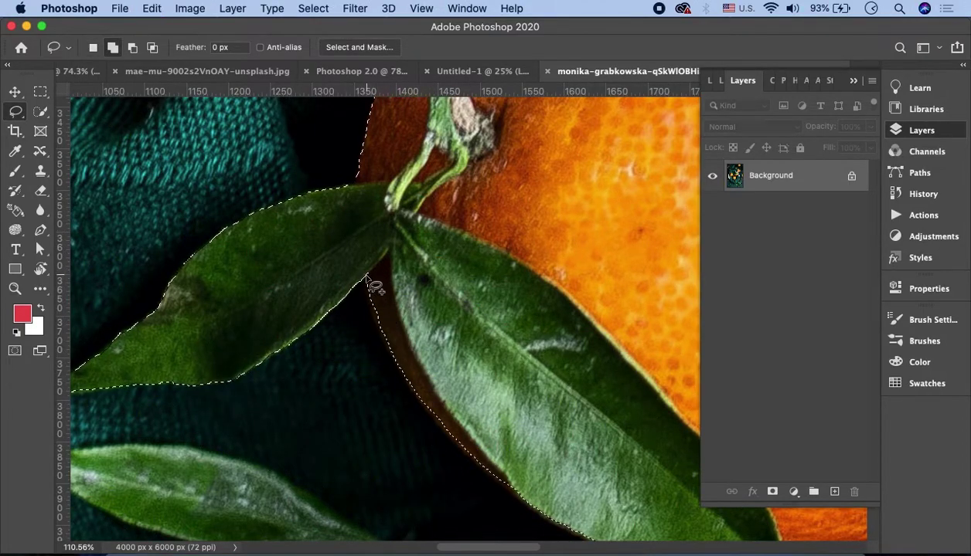
drag(409, 298, 413, 286)
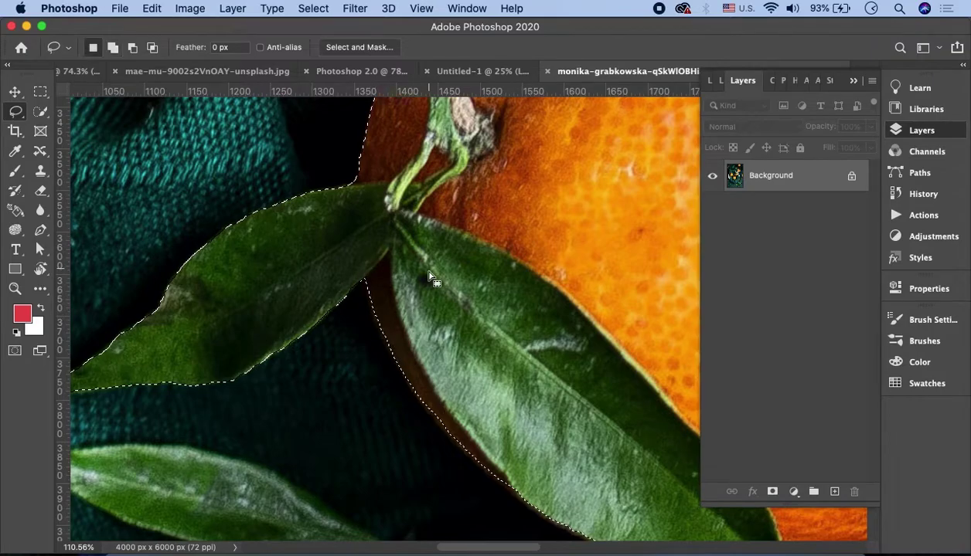
- Trim the dark background off the orange's rim in the selection
scroll(409, 285, down, 3)
scroll(345, 292, up, 5)
scroll(345, 292, up, 2)
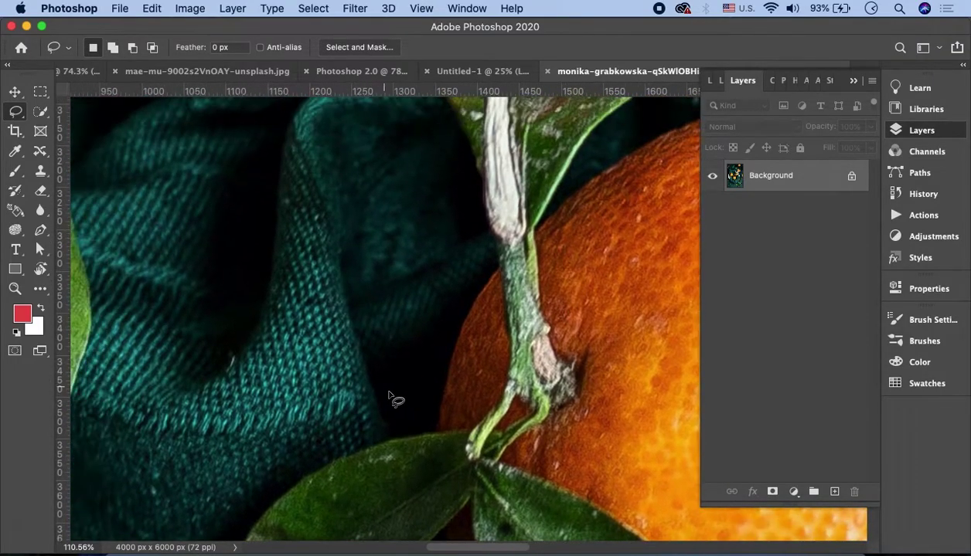
scroll(390, 394, up, 3)
scroll(445, 470, up, 2)
scroll(437, 455, down, 3)
mouse_move(436, 454)
mouse_down()
mouse_move(344, 471)
mouse_move(352, 462)
mouse_up()
scroll(451, 456, down, 3)
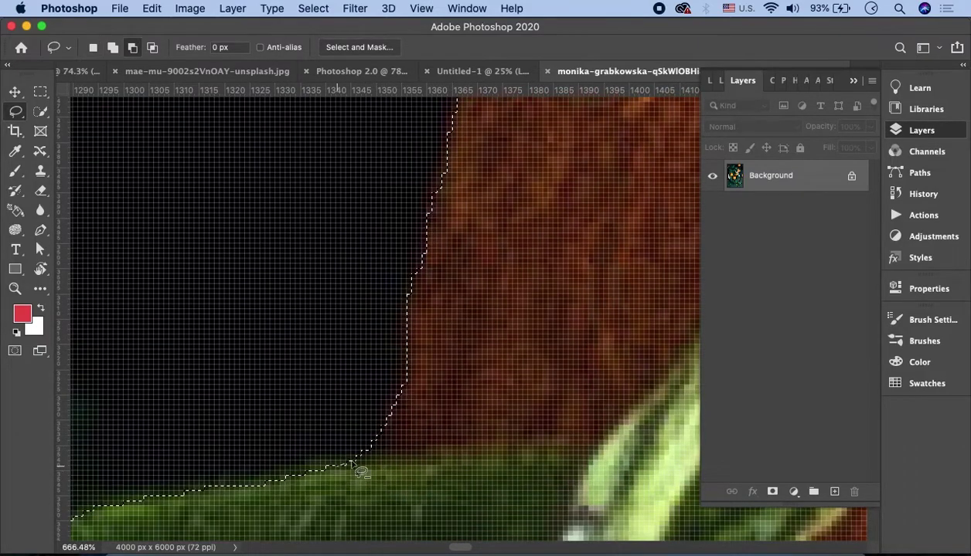
drag(315, 394, 352, 386)
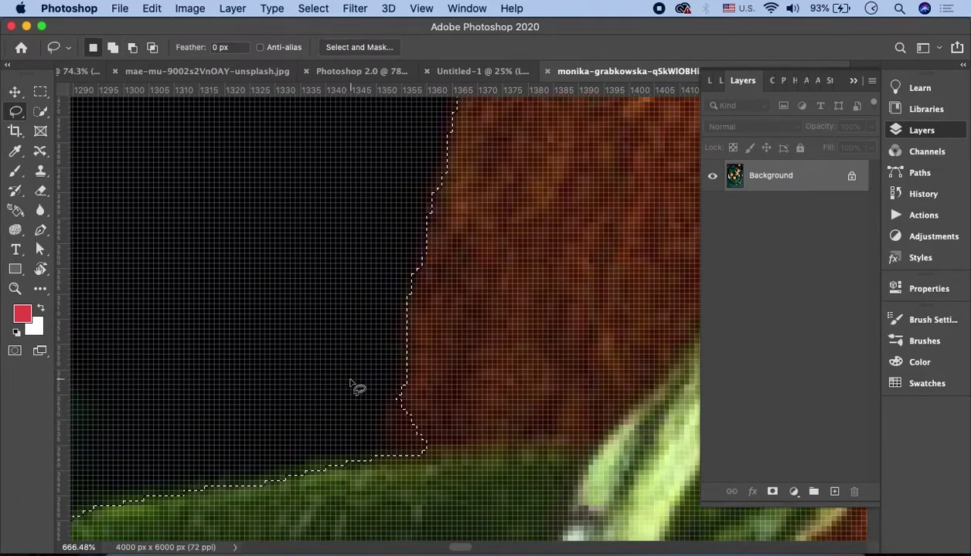
- Trace around the lower leaf and add its pointed tip to the selection
scroll(352, 386, down, 4)
scroll(352, 387, down, 2)
scroll(353, 388, down, 1)
scroll(354, 387, down, 3)
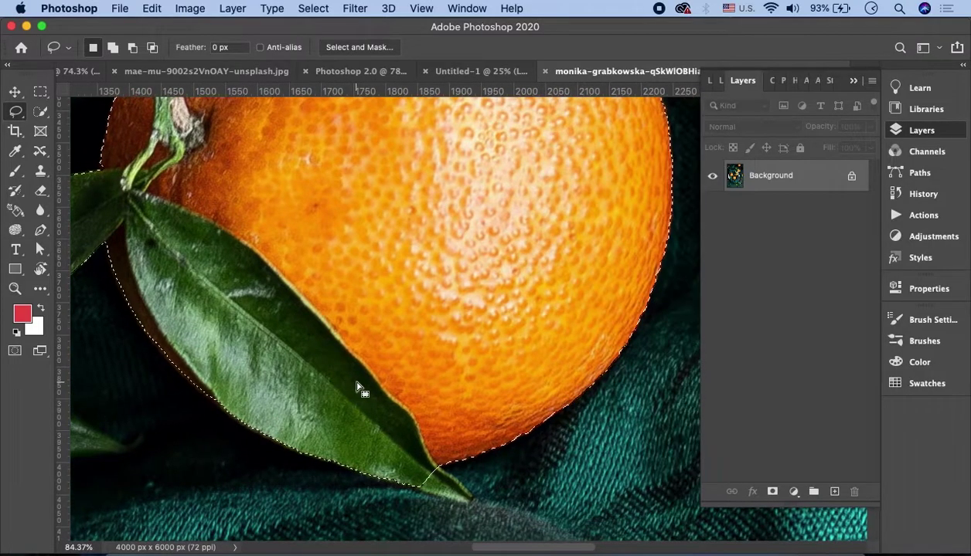
scroll(357, 385, down, 3)
scroll(390, 427, up, 5)
scroll(390, 427, up, 3)
scroll(389, 427, up, 5)
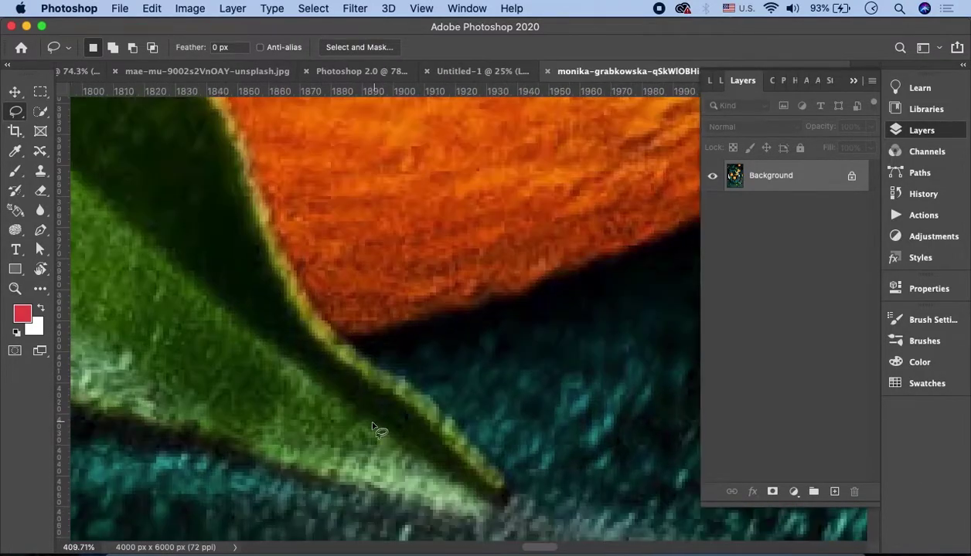
scroll(288, 448, left, 4)
drag(192, 389, 245, 397)
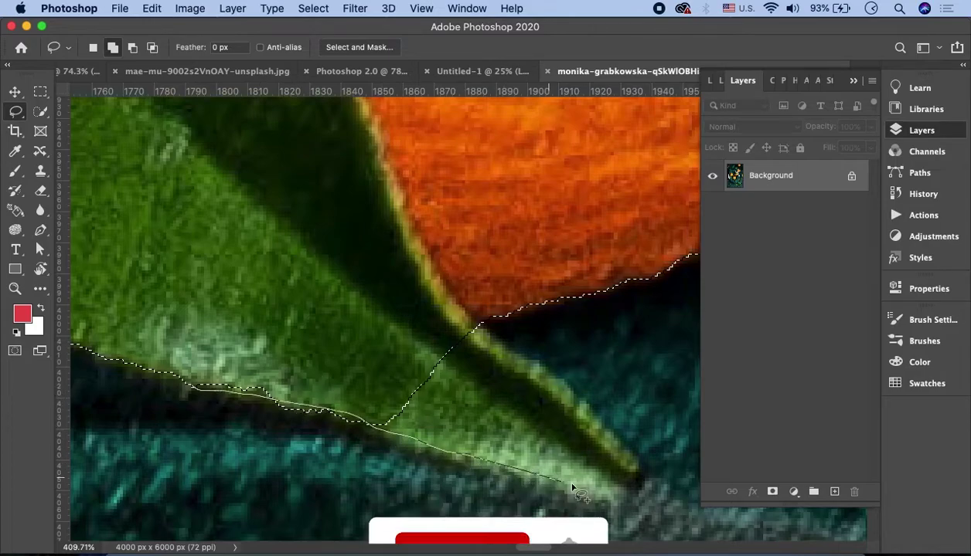
mouse_move(483, 462)
mouse_down()
mouse_move(605, 429)
mouse_move(470, 357)
mouse_move(533, 372)
mouse_up()
drag(599, 383, 611, 362)
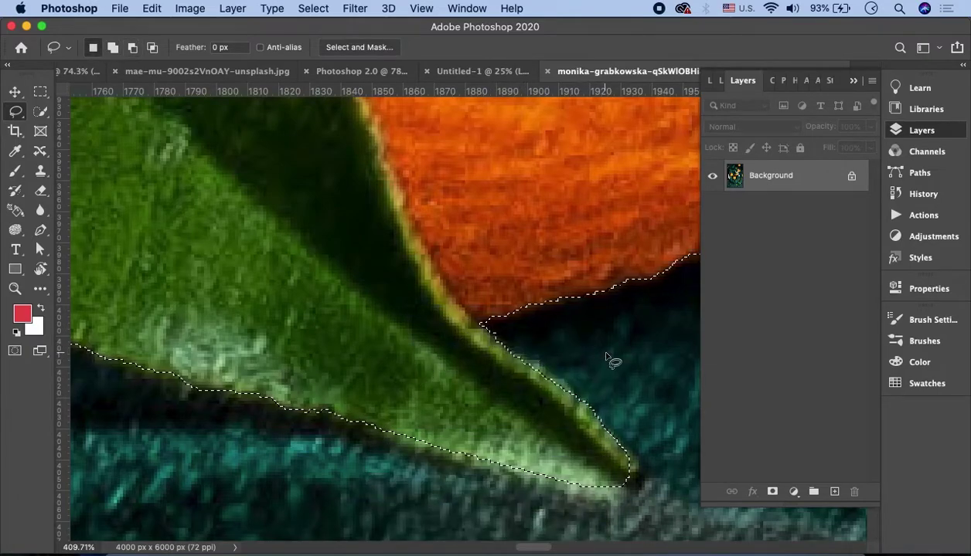
scroll(611, 362, down, 10)
scroll(596, 353, up, 5)
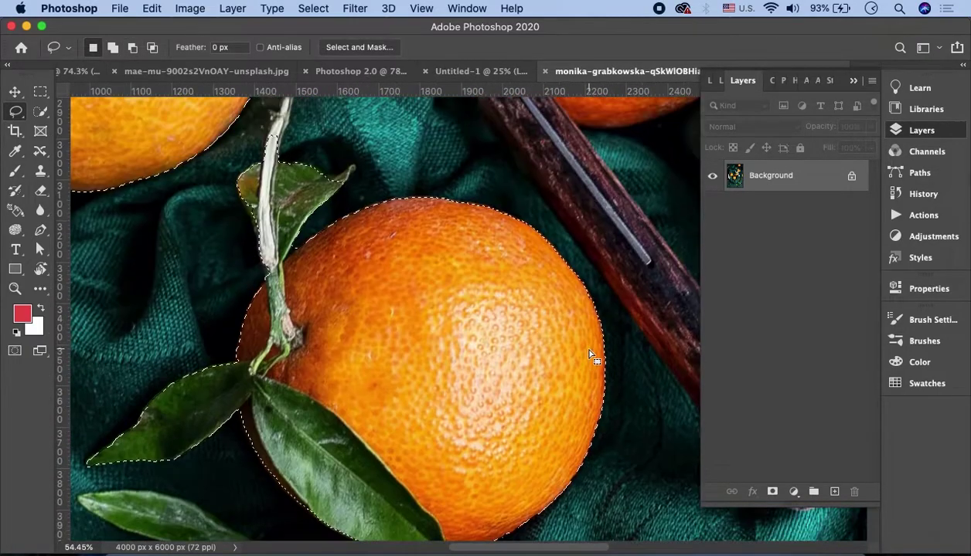
scroll(595, 297, up, 3)
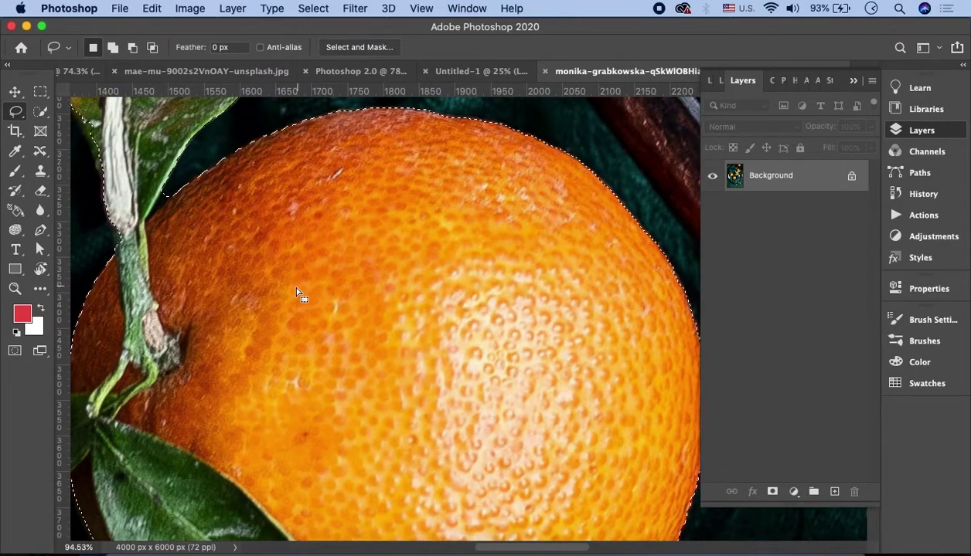
scroll(299, 292, up, 3)
scroll(316, 263, up, 3)
scroll(336, 246, up, 3)
scroll(340, 252, up, 2)
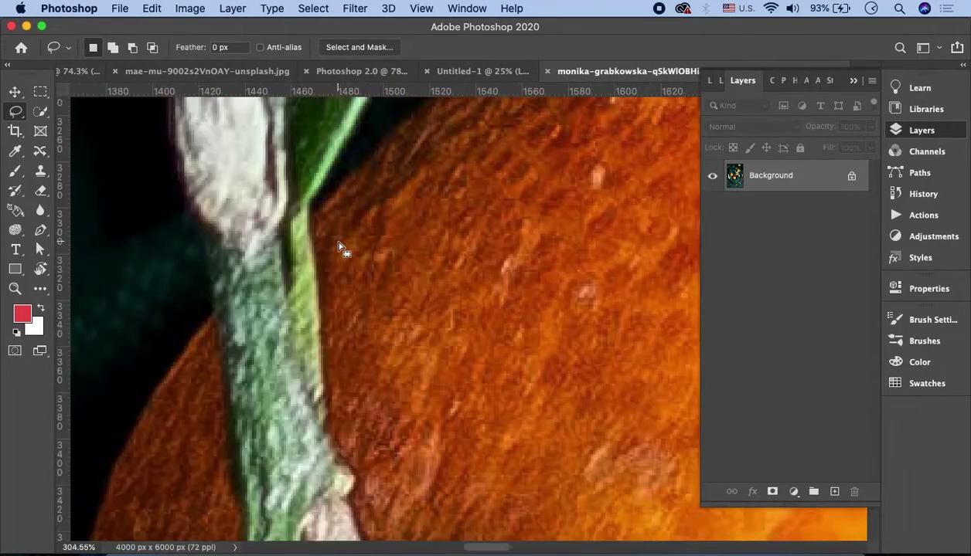
scroll(347, 256, up, 2)
scroll(461, 267, up, 1)
- Remove the dark gap between the stem and the orange from the selection
key(alt)
drag(469, 249, 462, 267)
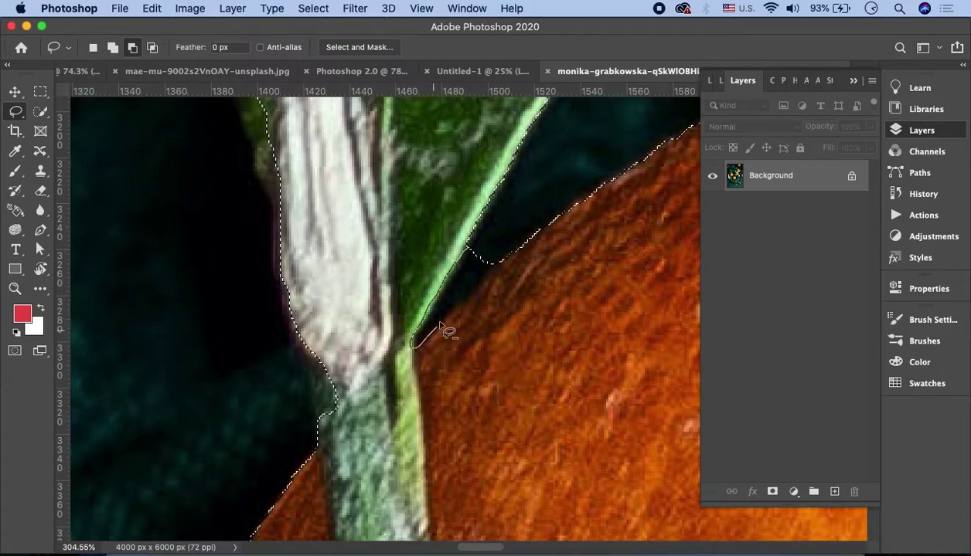
drag(514, 259, 502, 267)
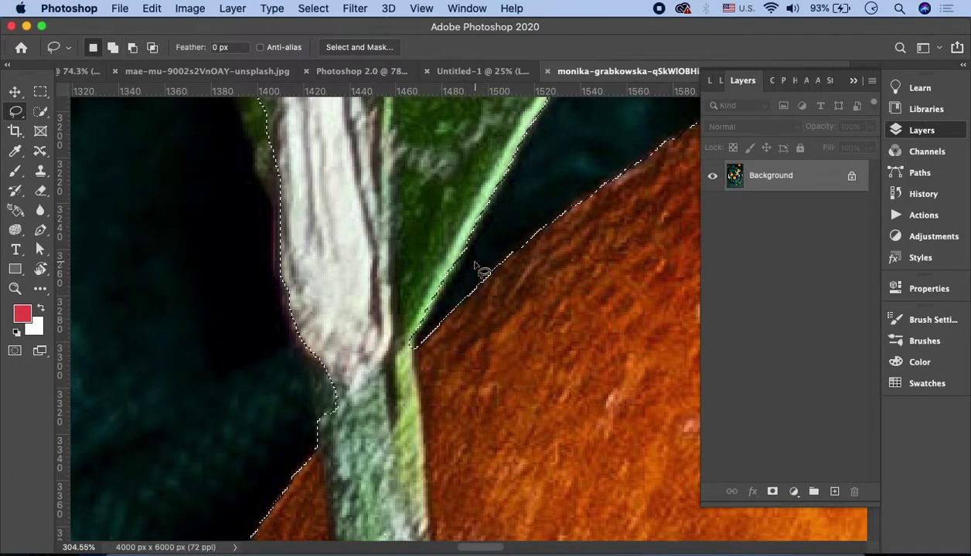
- Add the white stem's left edge to the selection
key(shift)
drag(282, 277, 299, 328)
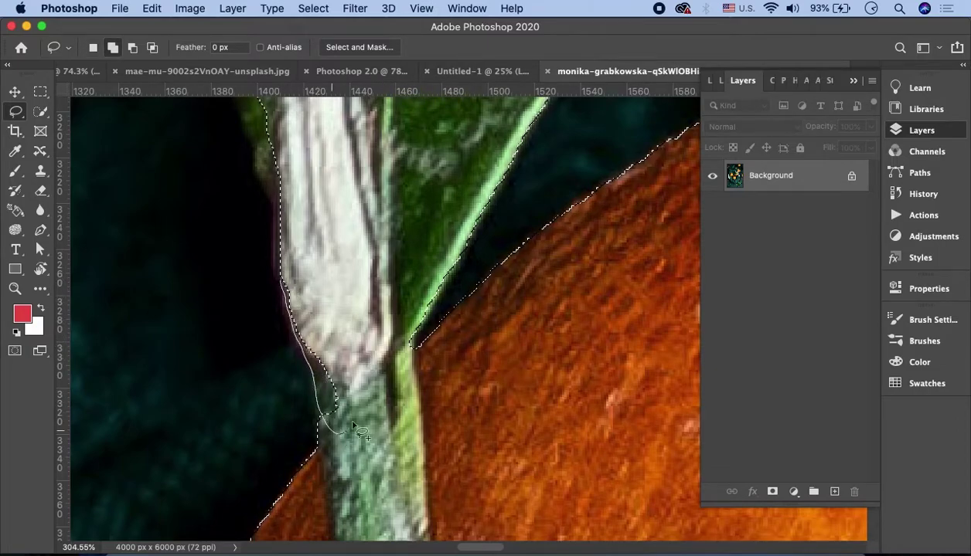
drag(357, 430, 325, 421)
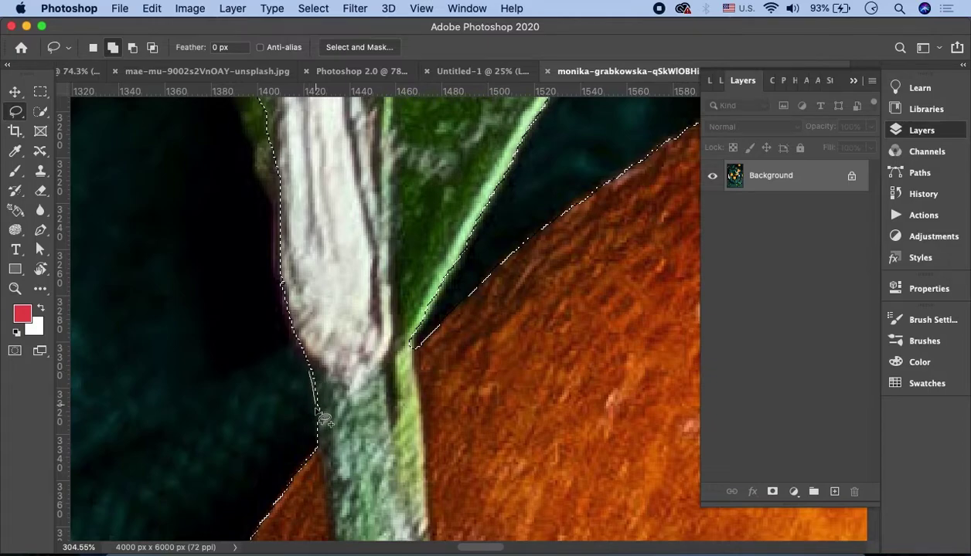
scroll(352, 348, up, 5)
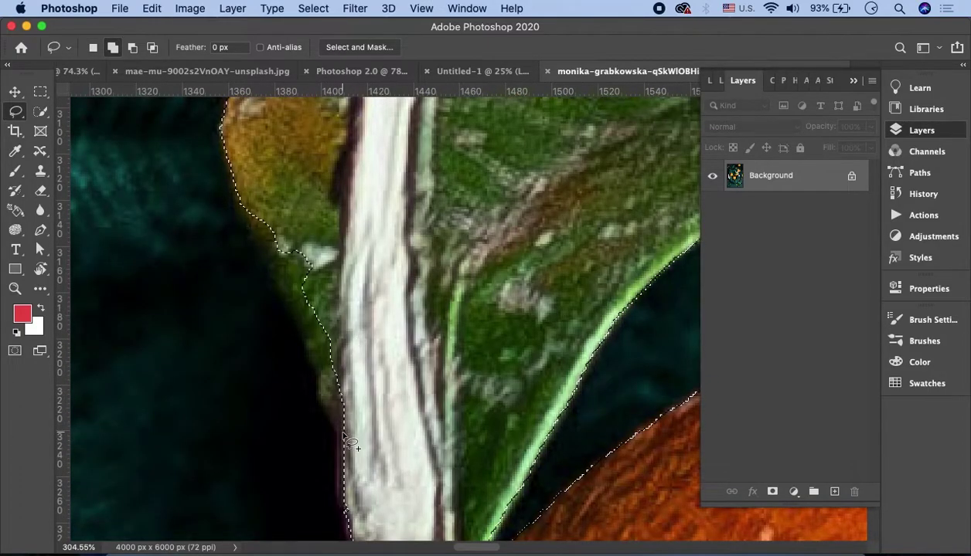
drag(343, 467, 336, 471)
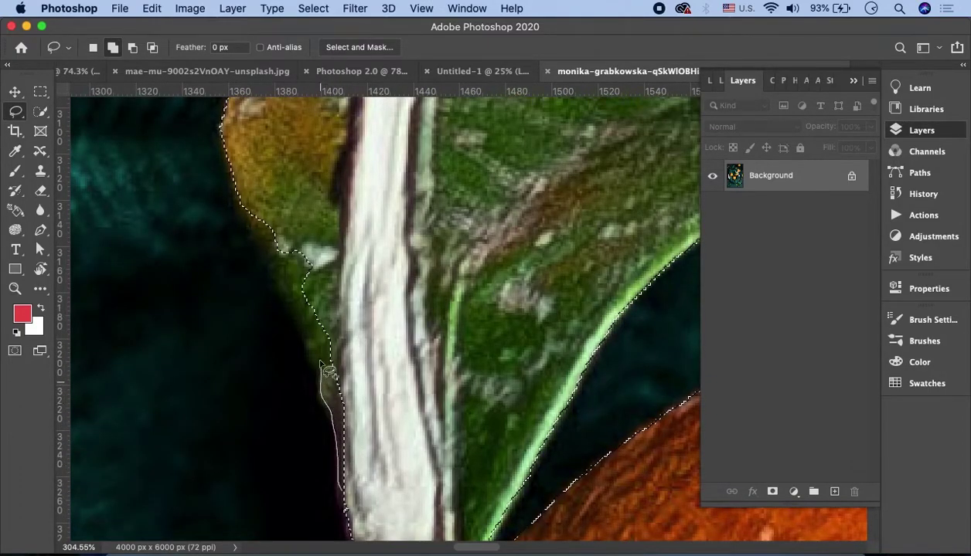
drag(379, 385, 372, 471)
- Trace up both edges of the stem and add that area to the selection
scroll(379, 299, up, 3)
scroll(389, 292, up, 2)
scroll(412, 326, up, 2)
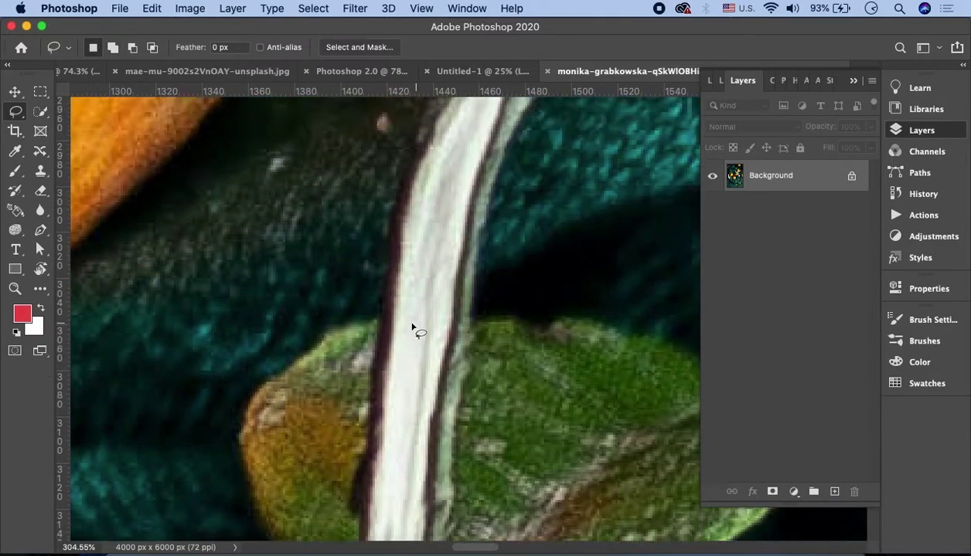
scroll(419, 318, up, 2)
scroll(424, 346, up, 2)
drag(368, 464, 364, 442)
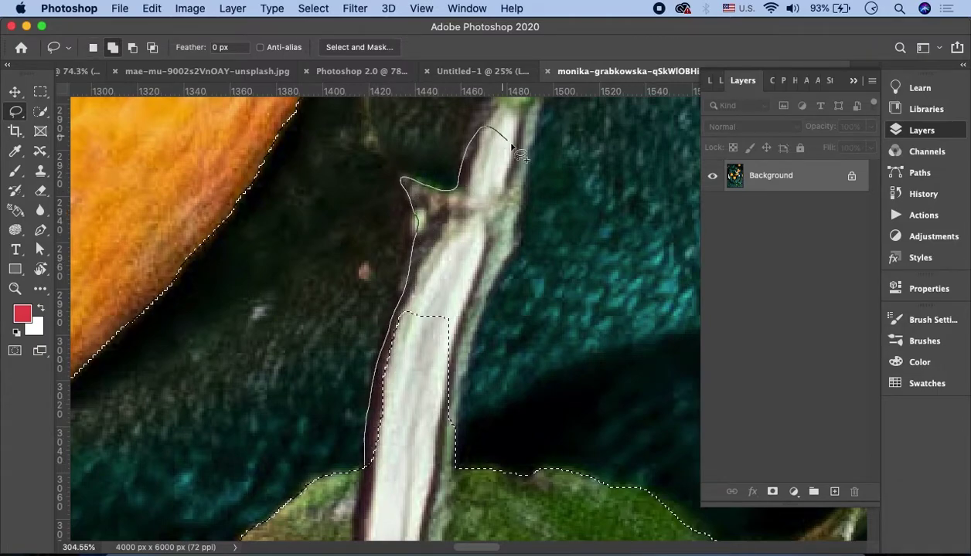
drag(479, 310, 467, 369)
drag(427, 474, 429, 475)
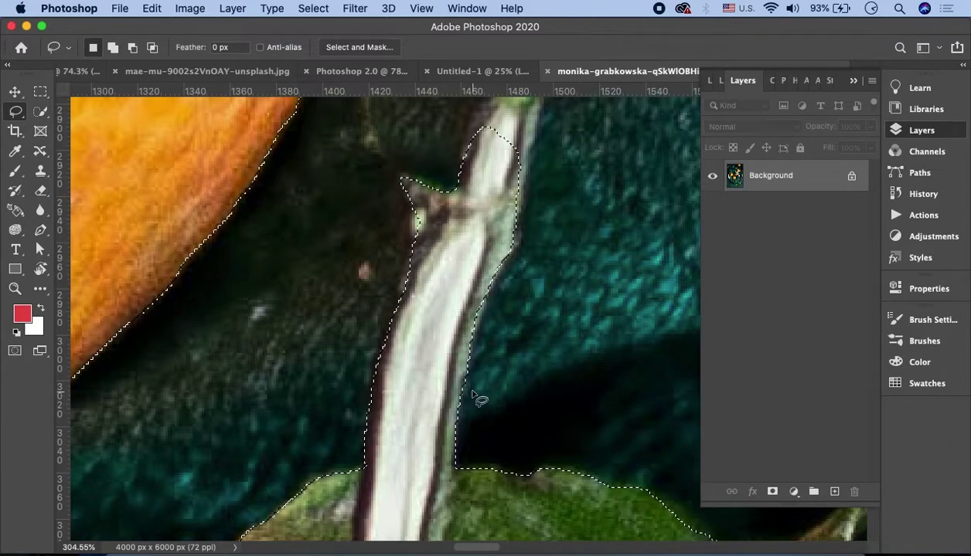
- Add the joint beside the stem and the stem's upper tip to the selection
scroll(367, 498, up, 5)
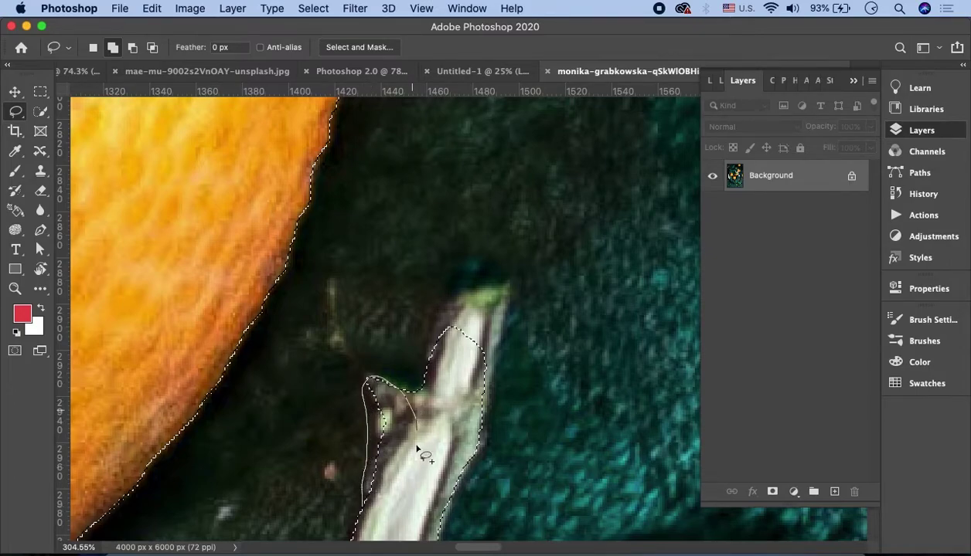
drag(417, 448, 417, 449)
scroll(361, 394, up, 3)
scroll(361, 394, right, 3)
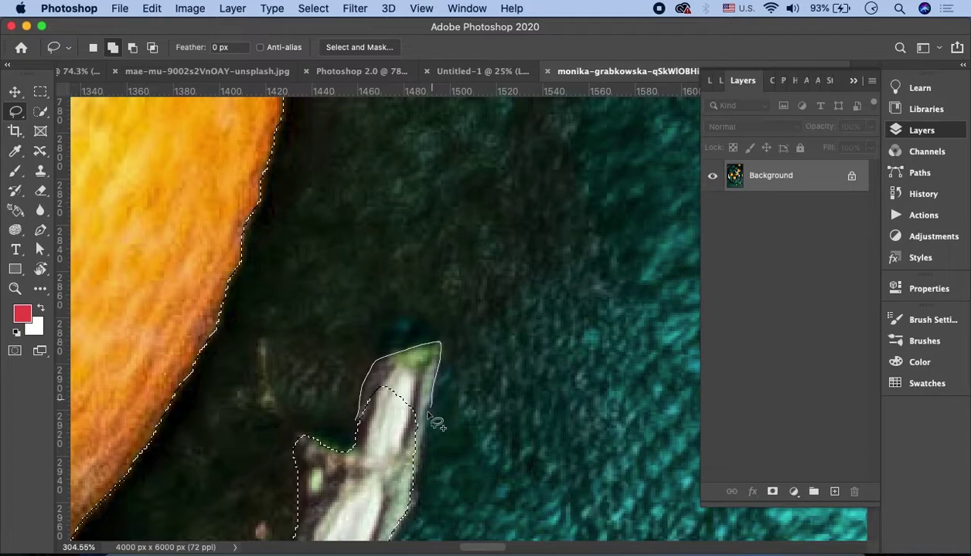
drag(365, 515, 365, 516)
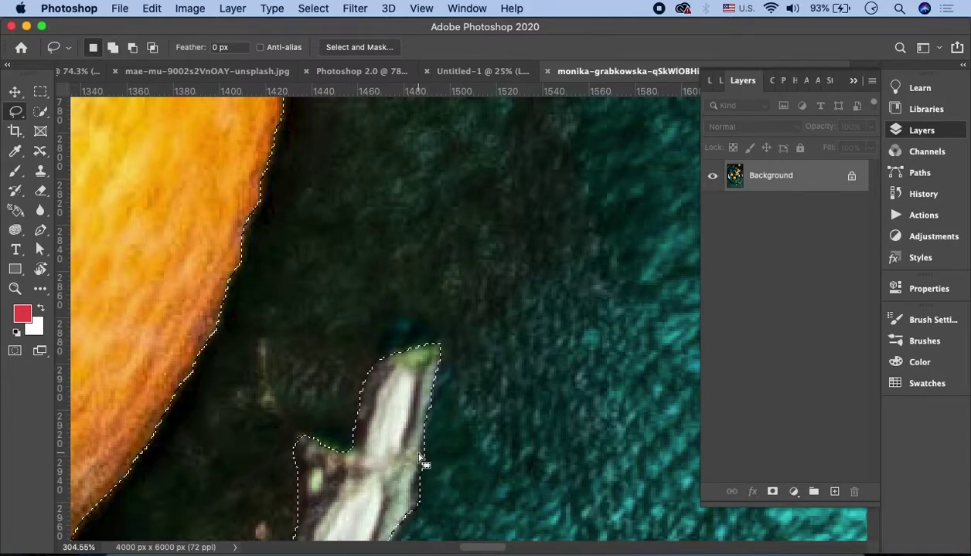
scroll(422, 461, down, 5)
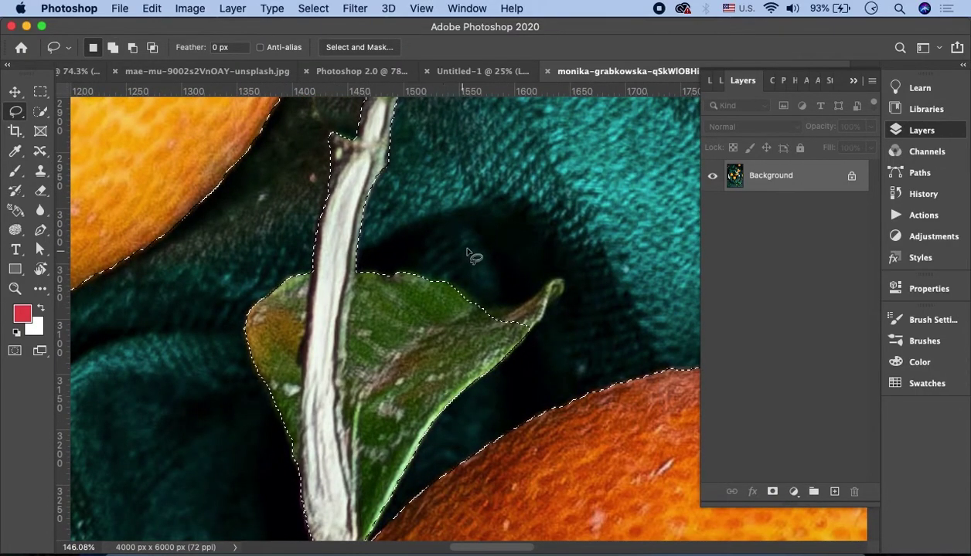
- Lasso the small leaf's top edge, pointed tip and missed edge strip into the selection
scroll(494, 321, up, 3)
scroll(424, 325, up, 2)
scroll(350, 276, up, 1)
drag(350, 276, 415, 303)
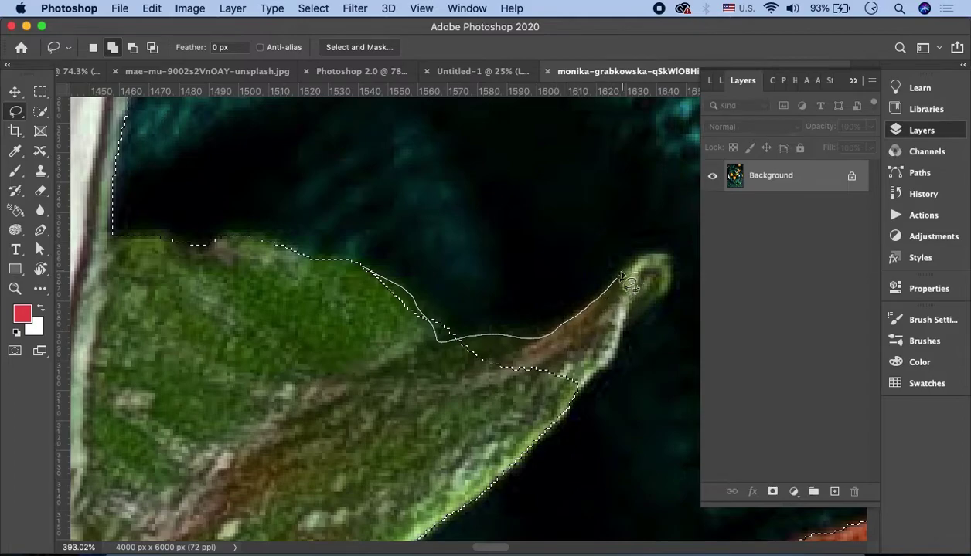
drag(619, 276, 665, 285)
drag(491, 418, 498, 375)
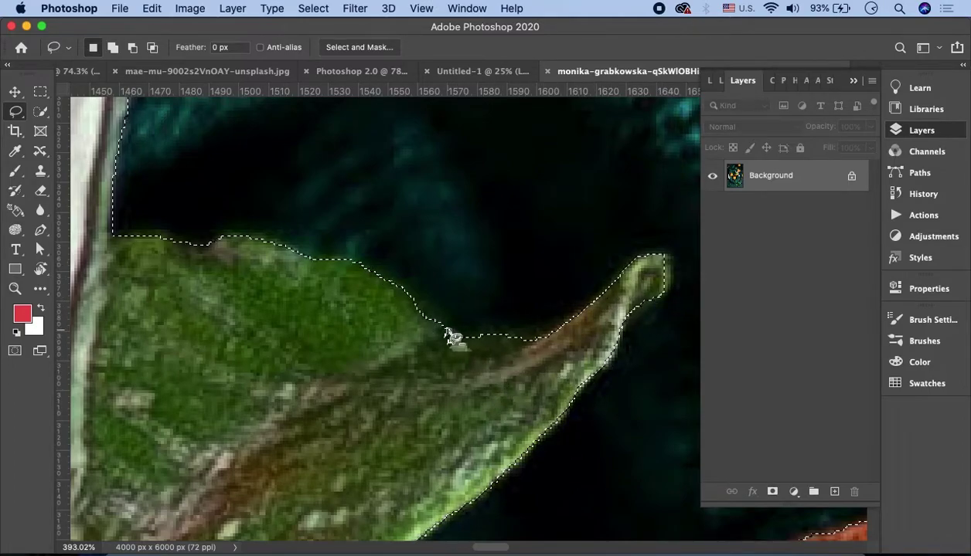
drag(533, 313, 541, 326)
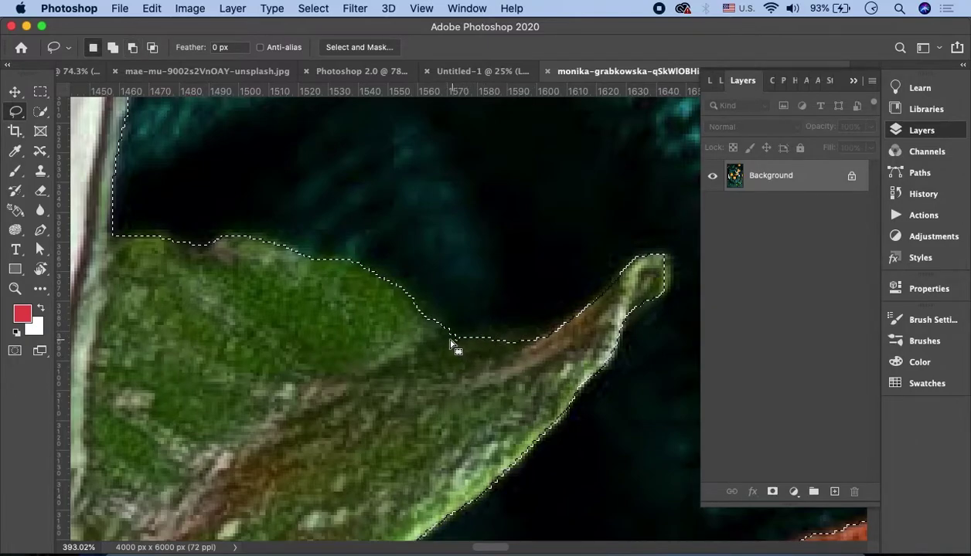
mouse_move(400, 287)
mouse_down()
mouse_move(443, 316)
mouse_move(436, 378)
mouse_up()
key(shift)
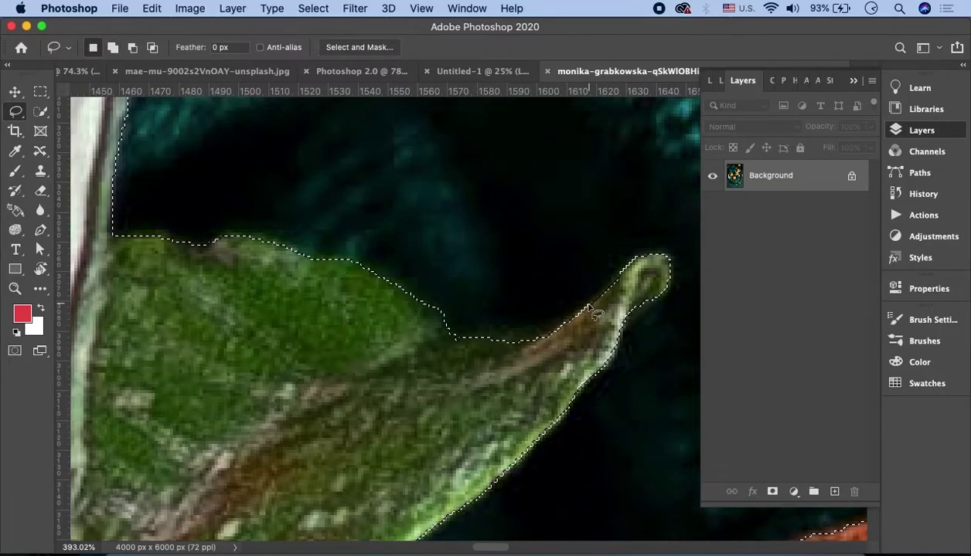
- Scroll around the image to inspect the marching ants around both oranges
scroll(558, 318, down, 3)
scroll(556, 317, down, 3)
scroll(552, 317, down, 3)
scroll(552, 316, right, 5)
scroll(552, 317, down, 3)
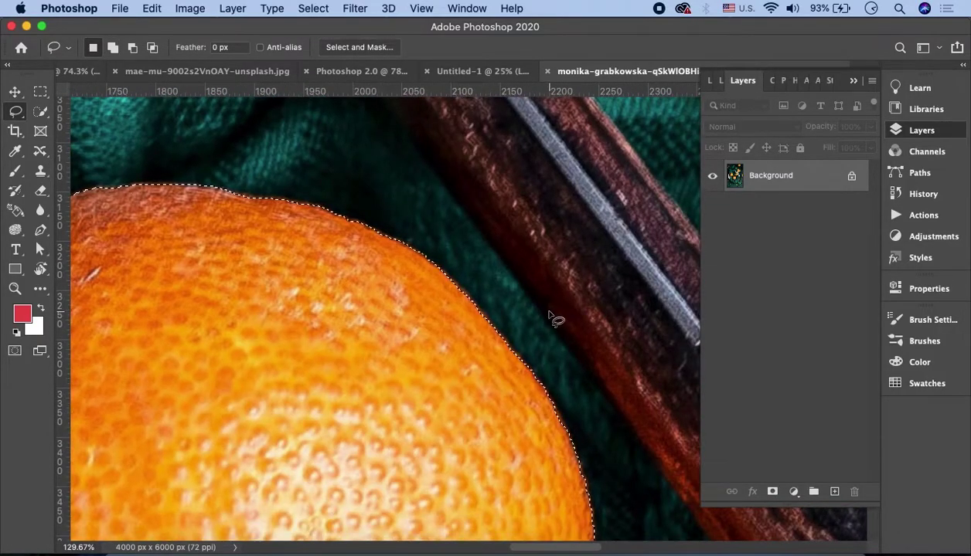
scroll(554, 315, down, 3)
scroll(553, 315, down, 3)
scroll(552, 316, up, 5)
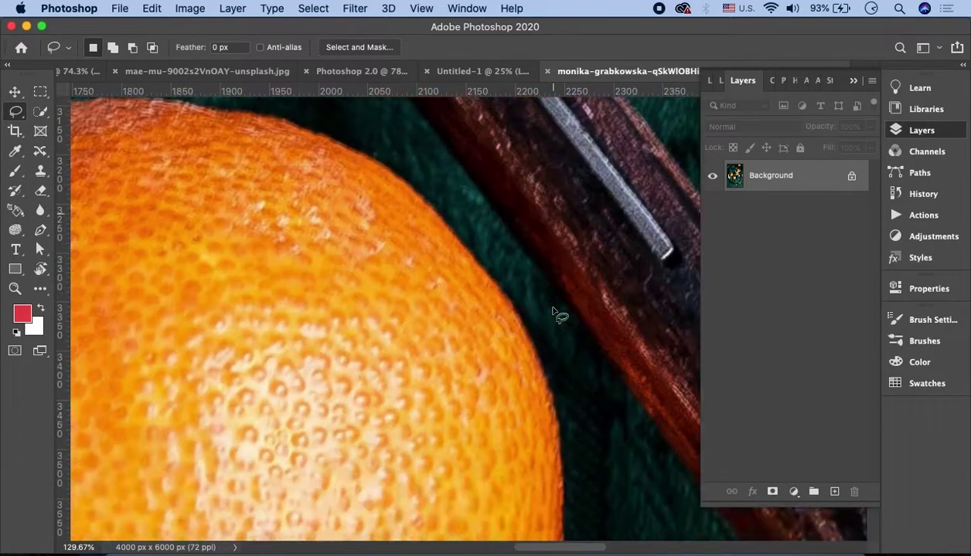
scroll(559, 316, down, 3)
scroll(572, 325, up, 3)
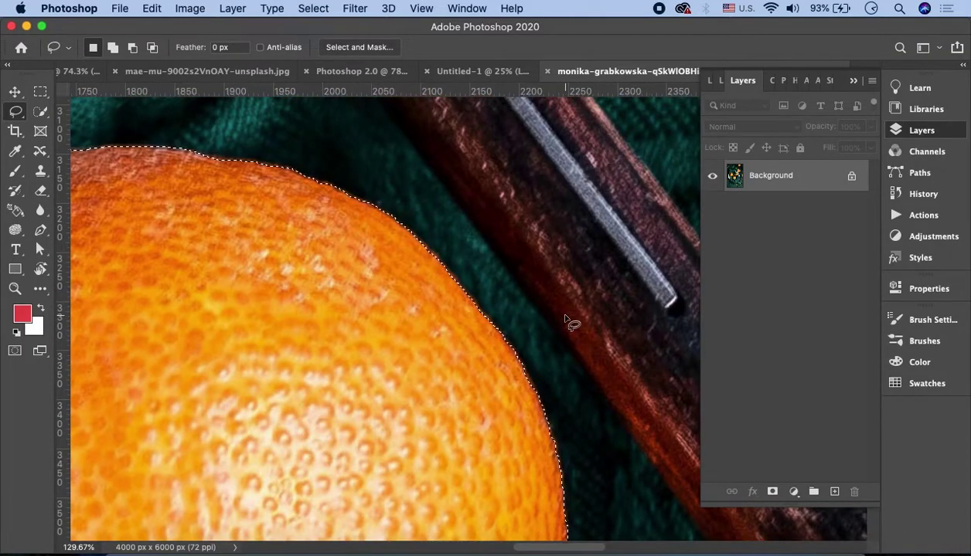
scroll(565, 319, left, 5)
scroll(565, 318, down, 3)
scroll(564, 320, down, 3)
scroll(562, 323, down, 2)
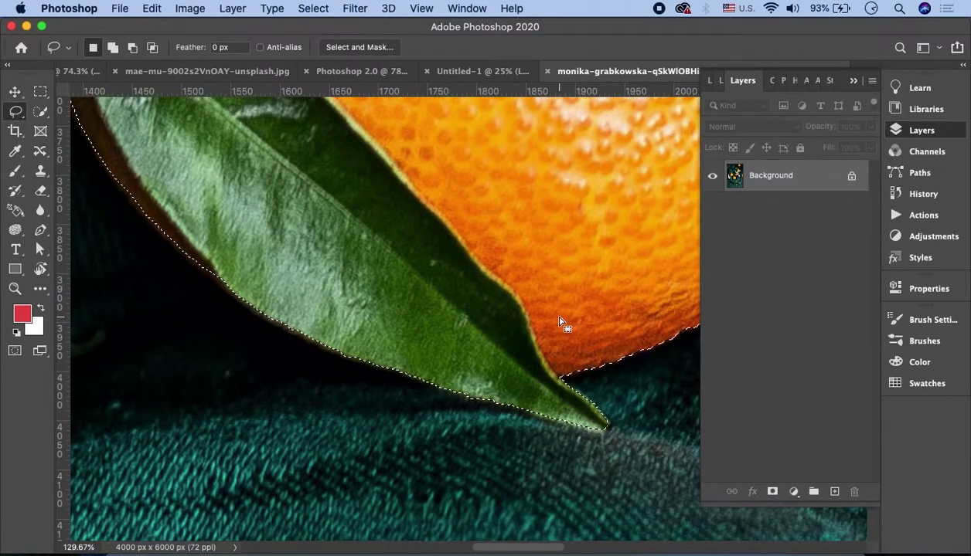
- Finish checking the leaves' selection and switch to the Untitled-1 document
scroll(560, 321, left, 3)
scroll(559, 322, left, 3)
scroll(558, 318, down, 2)
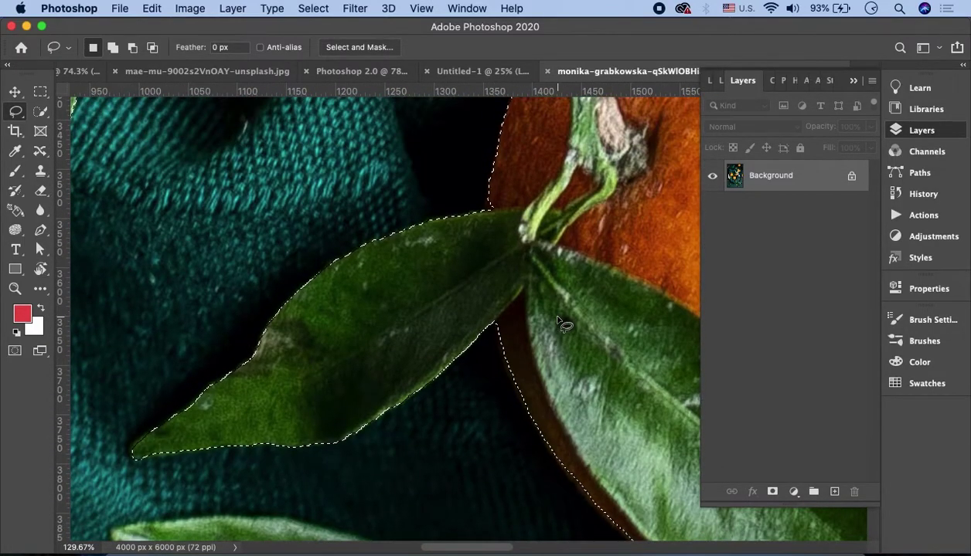
scroll(556, 320, down, 2)
scroll(556, 321, down, 3)
scroll(554, 324, down, 3)
scroll(554, 327, up, 3)
scroll(554, 327, right, 3)
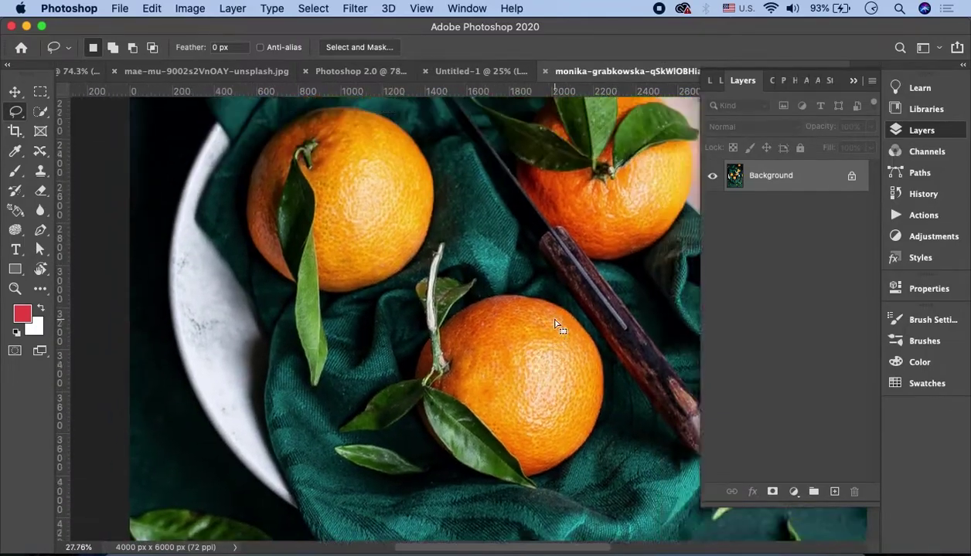
scroll(554, 327, up, 2)
scroll(554, 327, right, 3)
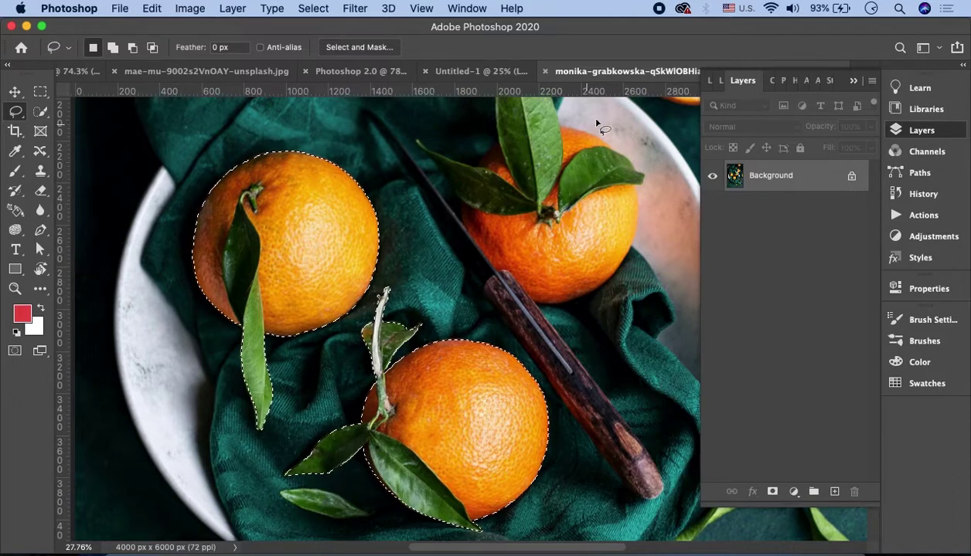
click(464, 72)
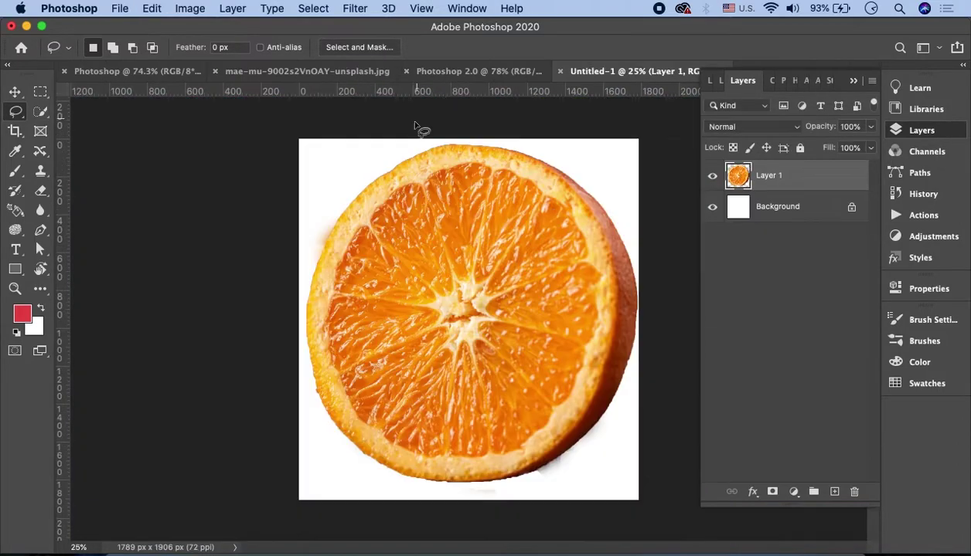
- Delete the orange-slice layer and paste the cut-out oranges in as Layer 1
drag(742, 179, 854, 492)
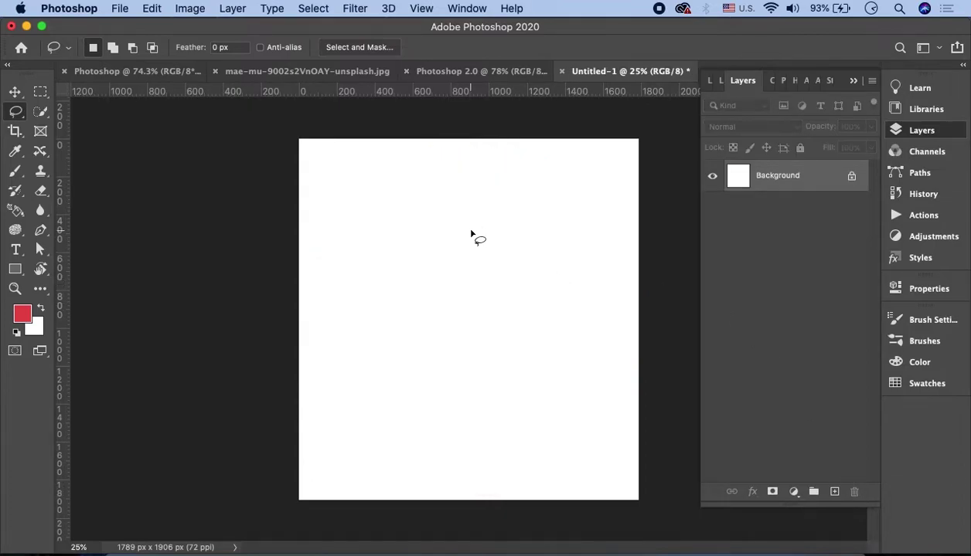
key(super+v)
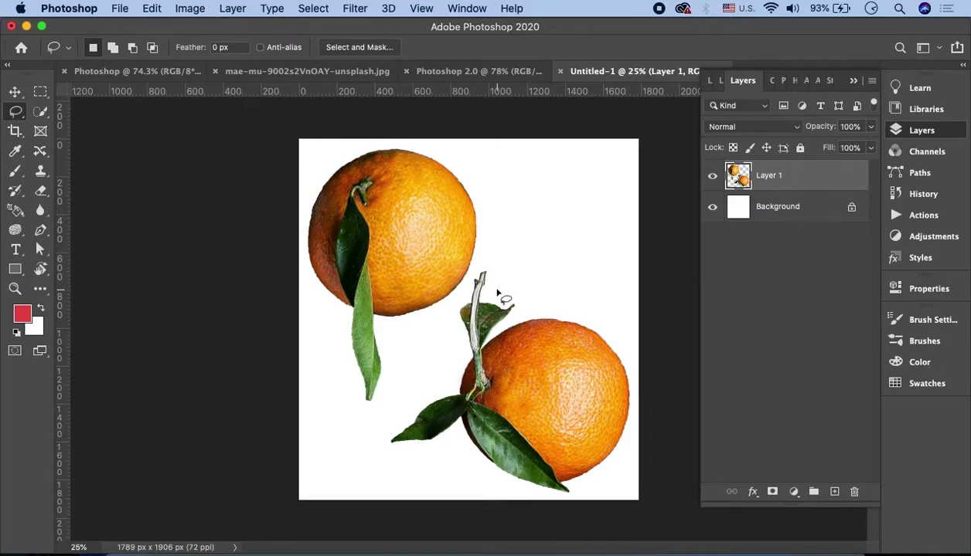
- Hide the white Background layer, leaving the oranges on a transparent canvas
click(711, 206)
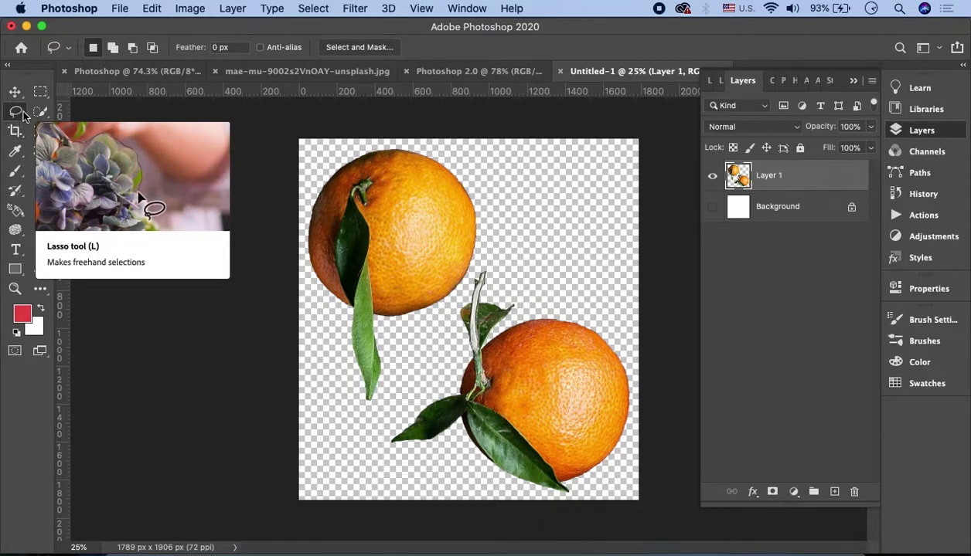
right_click(18, 114)
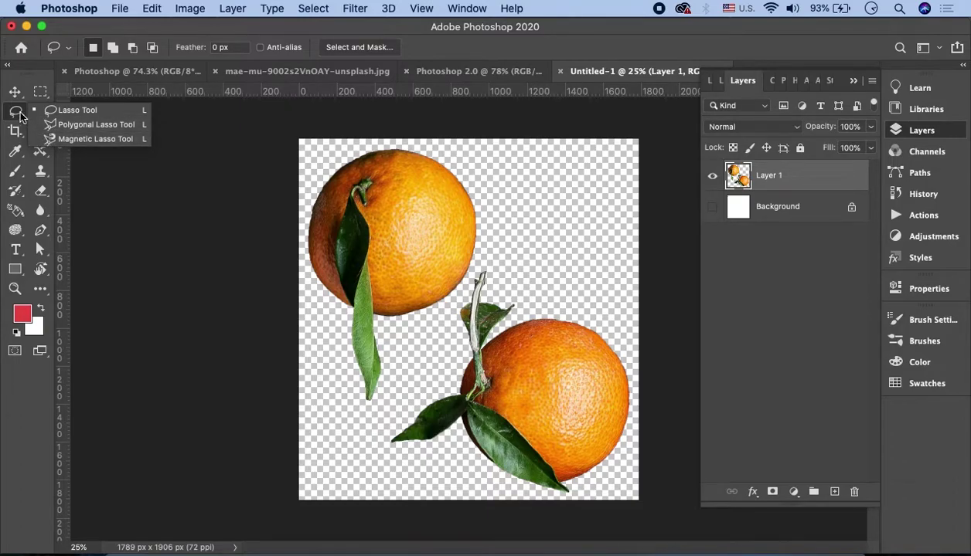
click(20, 116)
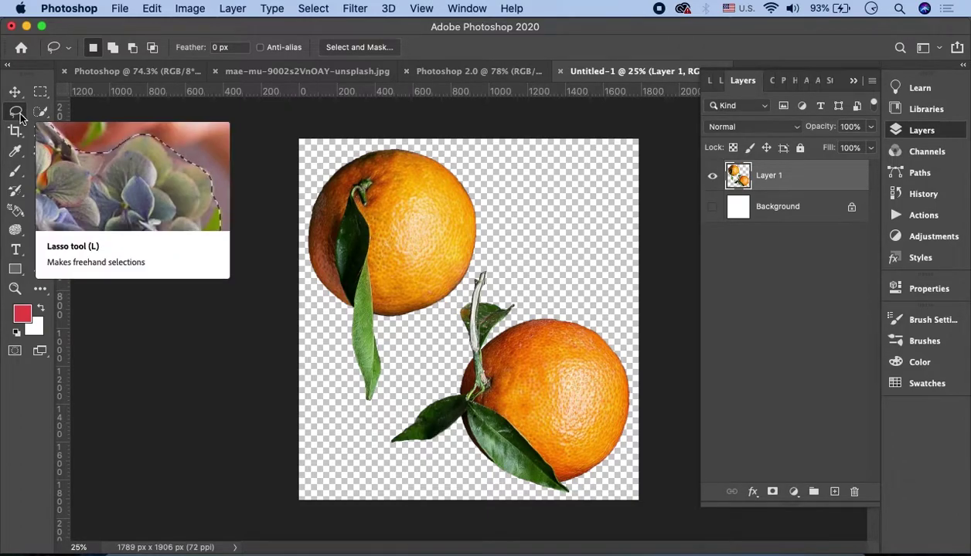